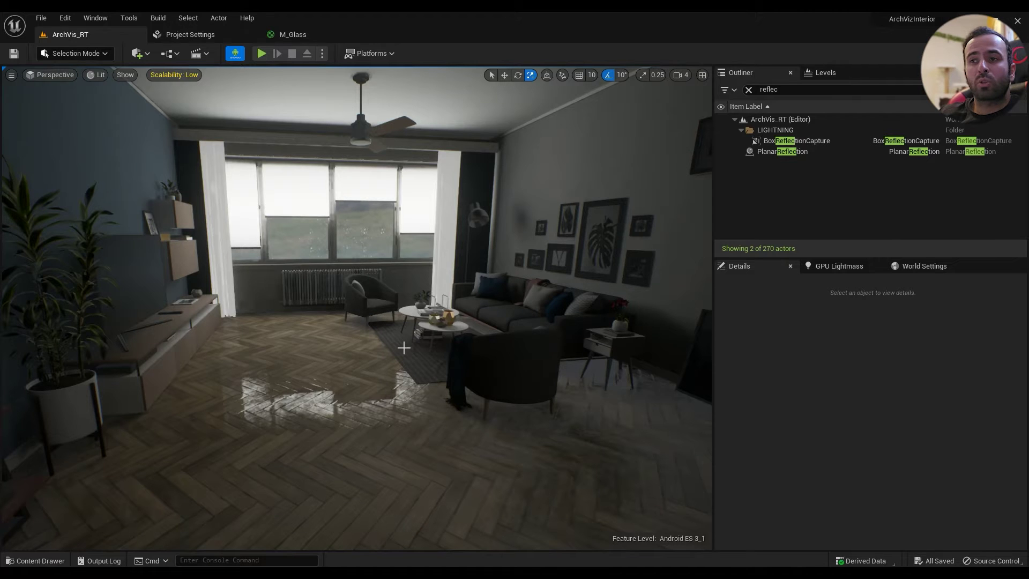
Inspect the window glass from inside the room, and the house exterior with the surrounding backdrop landscape.
{"action": "right_click_drag", "start_coordinate": [404, 348], "coordinate": [415, 316]}
{"action": "key", "text": "w"}
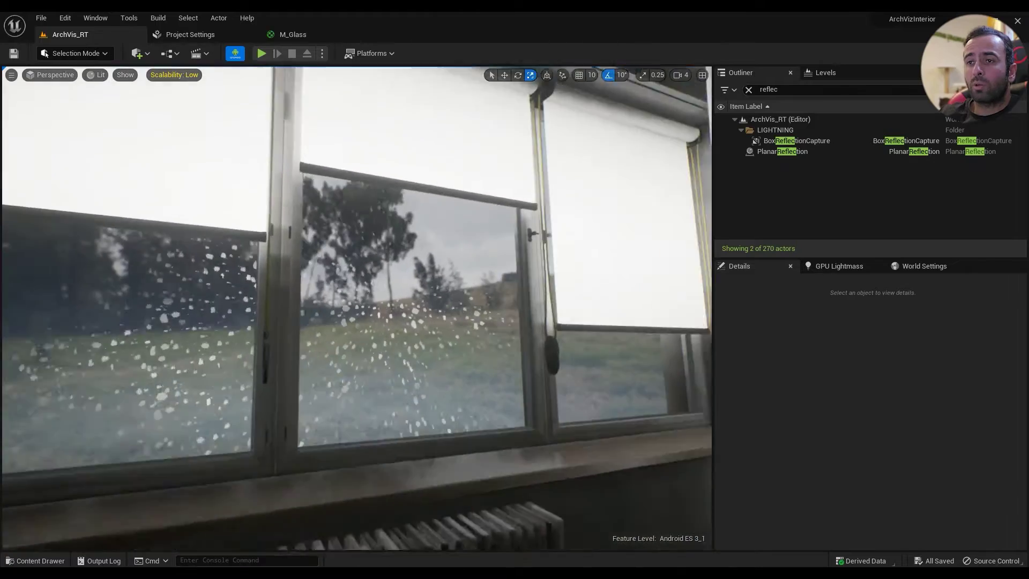
{"action": "right_click_drag", "start_coordinate": [590, 289], "coordinate": [638, 316]}
{"action": "key", "text": "w"}
{"action": "key", "text": "s"}
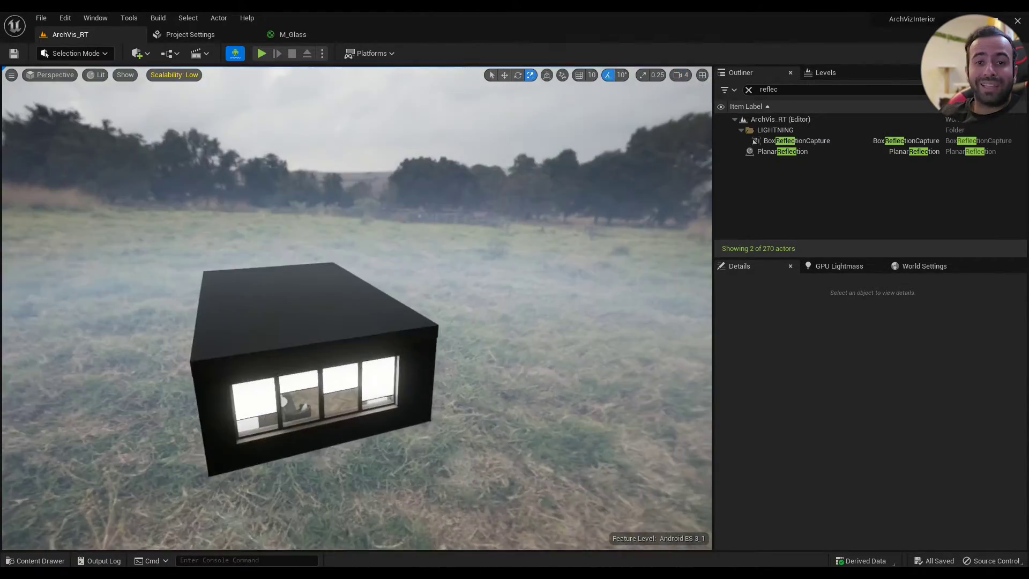
{"action": "mouse_move", "coordinate": [417, 333]}
{"action": "right_mouse_down"}
{"action": "mouse_move", "coordinate": [370, 333]}
{"action": "mouse_move", "coordinate": [437, 334]}
{"action": "right_mouse_up"}
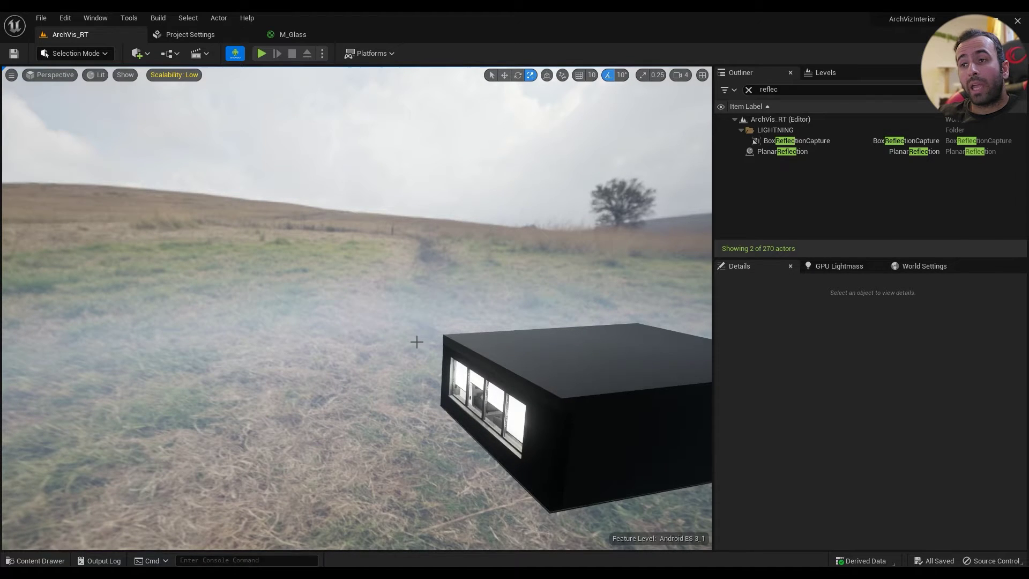
{"action": "right_click_drag", "start_coordinate": [383, 340], "coordinate": [384, 365]}
{"action": "key", "text": "w"}
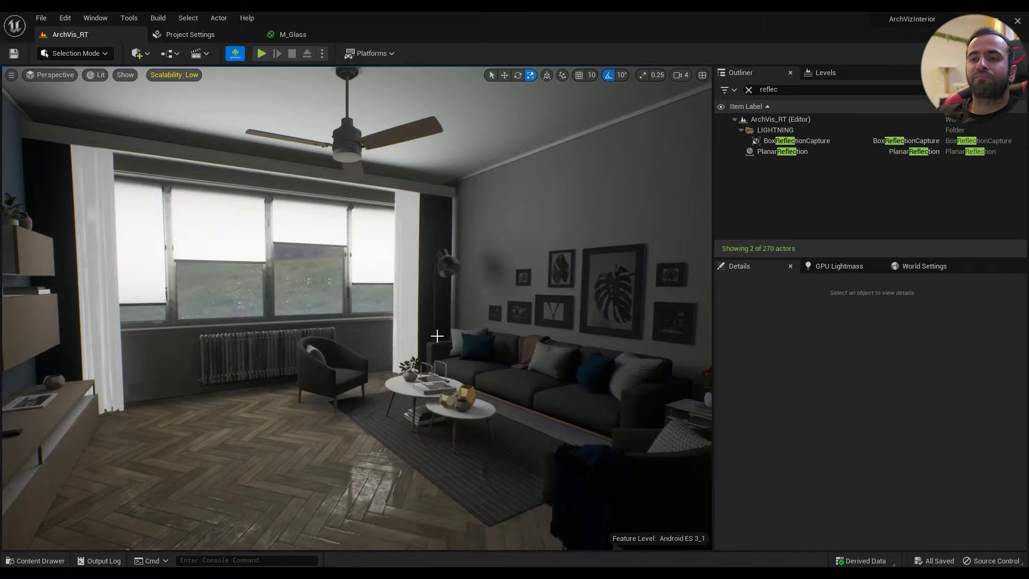
Examine the raindrops on the window glass up close, and view the rest of the living room.
{"action": "key", "text": "w"}
{"action": "right_click_drag", "start_coordinate": [434, 338], "coordinate": [366, 392]}
{"action": "key", "text": "w"}
{"action": "key", "text": "s"}
{"action": "key", "text": "w"}
{"action": "key", "text": "w"}
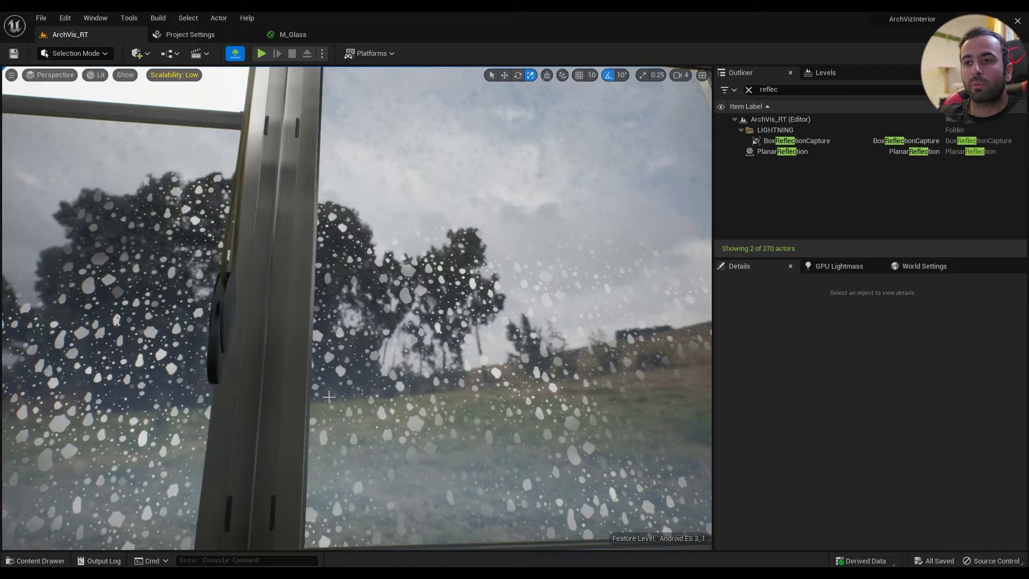
{"action": "right_click_drag", "start_coordinate": [366, 392], "coordinate": [329, 397]}
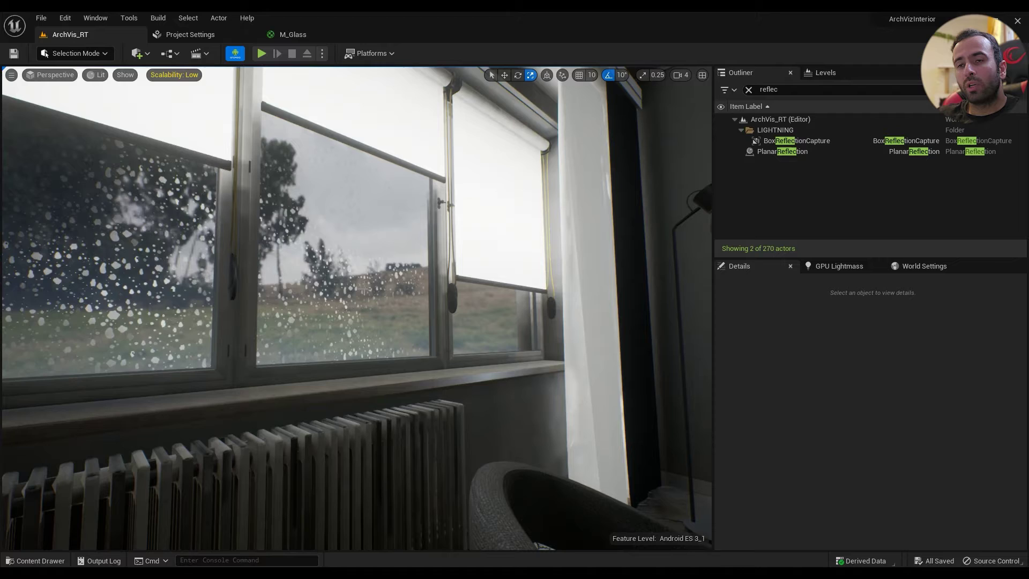
{"action": "right_click_drag", "start_coordinate": [363, 289], "coordinate": [589, 292]}
{"action": "right_click_drag", "start_coordinate": [318, 286], "coordinate": [340, 293]}
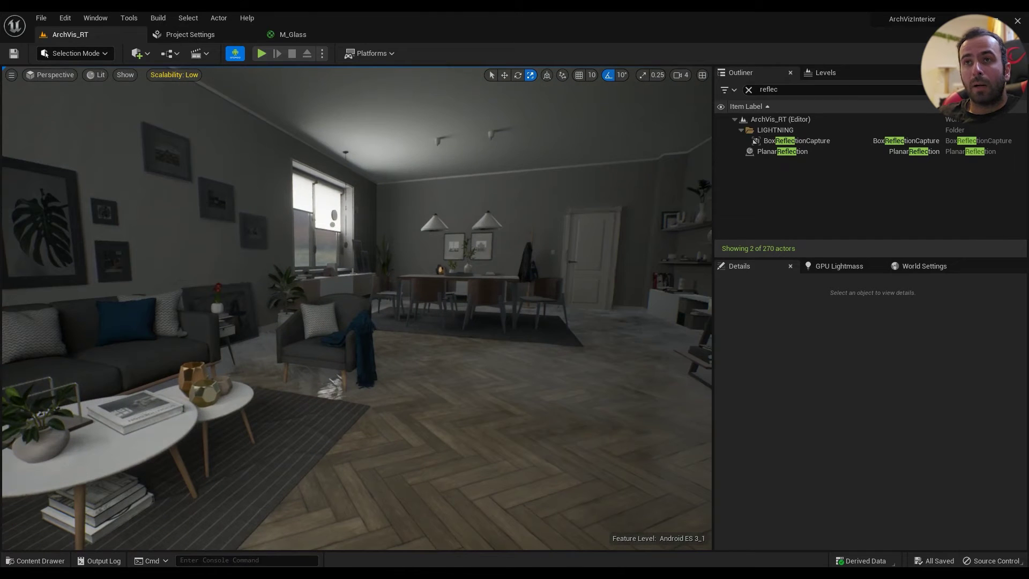
Open the cubemap used by the M_Glass Texture Sample connected to Absolute World Position, and view its texture settings.
{"action": "left_click", "coordinate": [298, 36]}
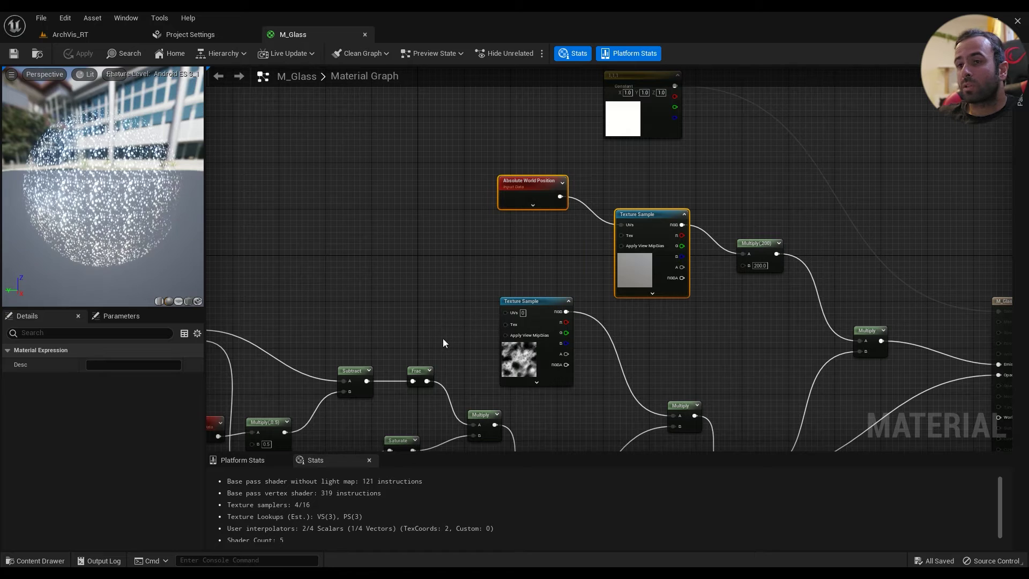
{"action": "left_click", "coordinate": [637, 271]}
{"action": "left_click", "coordinate": [137, 465]}
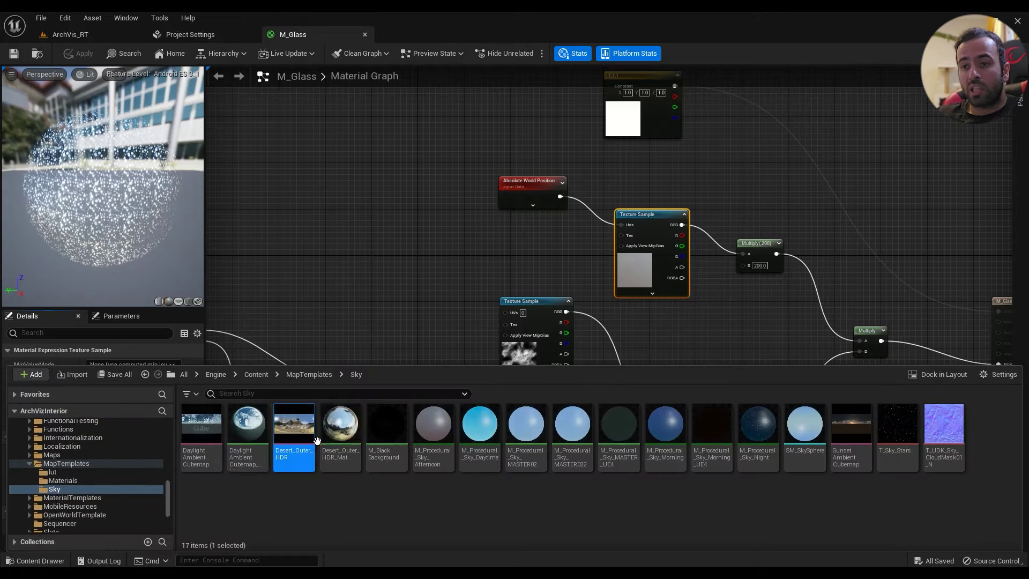
{"action": "double_click", "coordinate": [308, 431]}
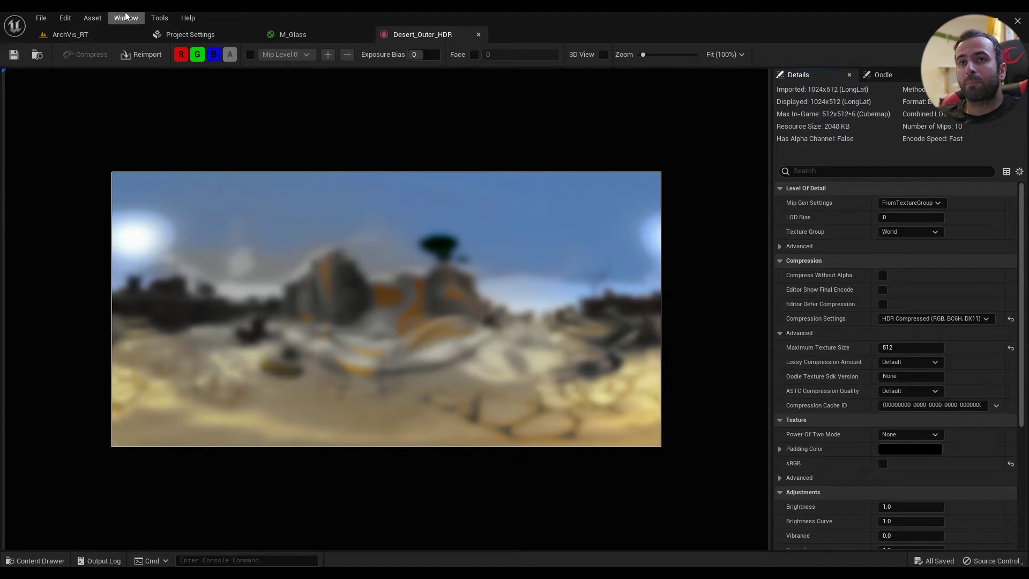
Open the project's plugin list and search it for "hdri" to check whether the HDRIBackdrop plugin is enabled.
{"action": "left_click", "coordinate": [89, 34]}
{"action": "left_click", "coordinate": [65, 17]}
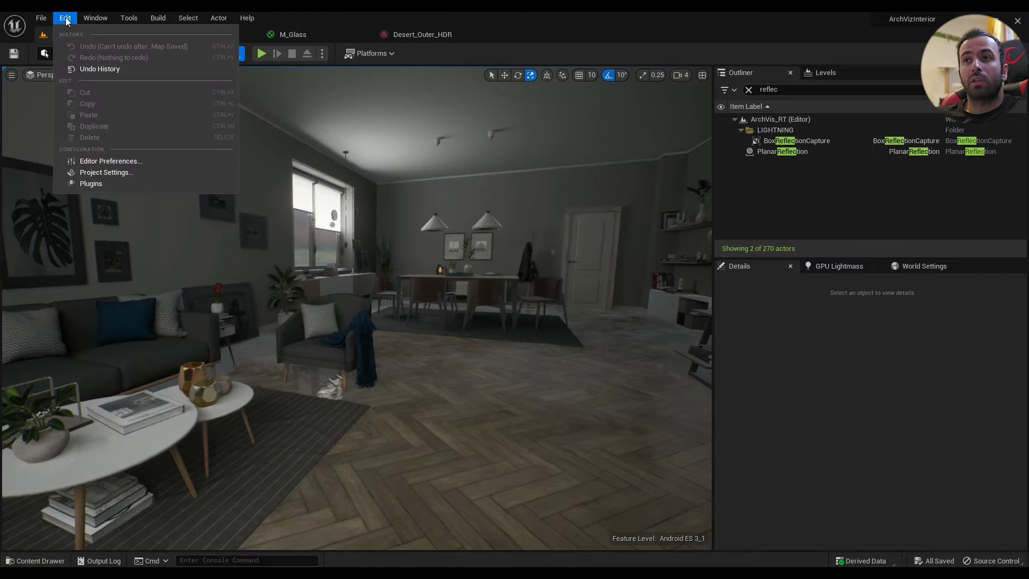
{"action": "left_click", "coordinate": [413, 33]}
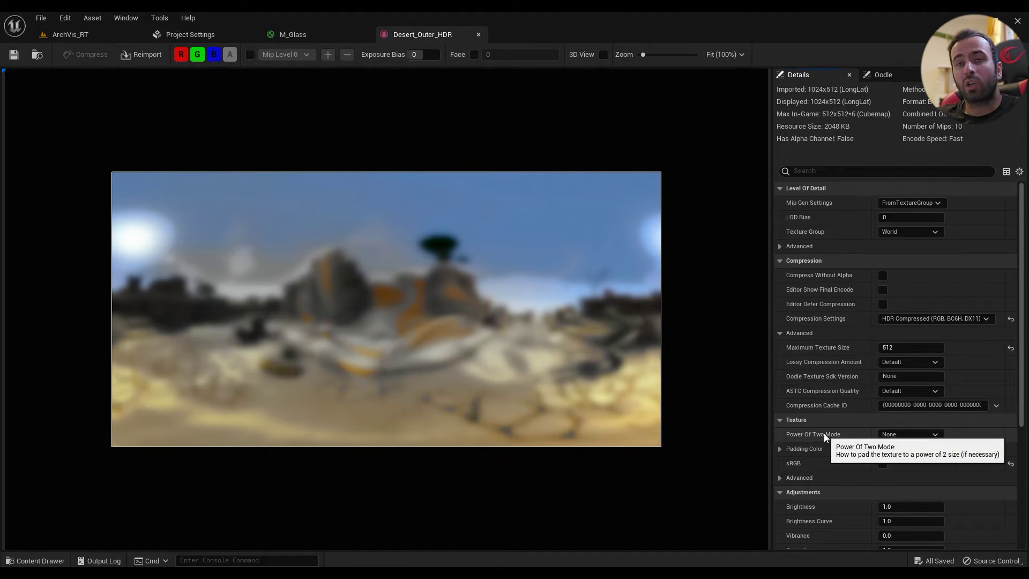
{"action": "left_click", "coordinate": [65, 18]}
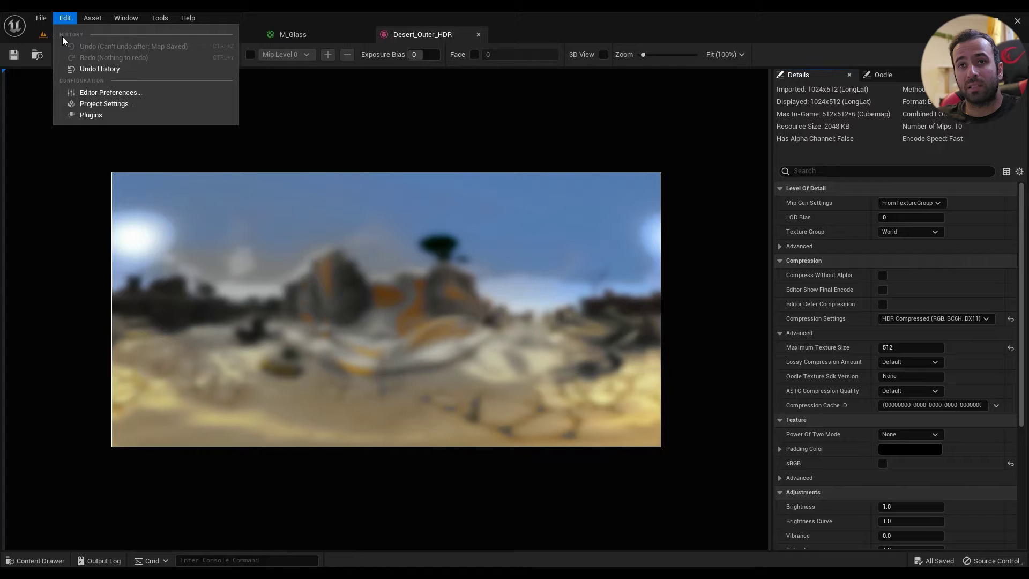
{"action": "left_click", "coordinate": [89, 114]}
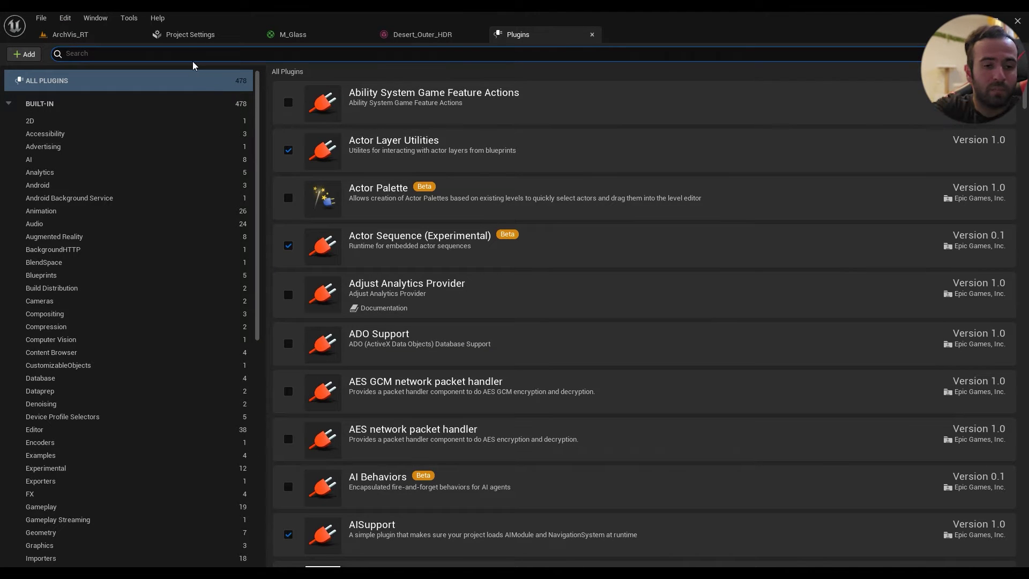
{"action": "type", "text": "hdri"}
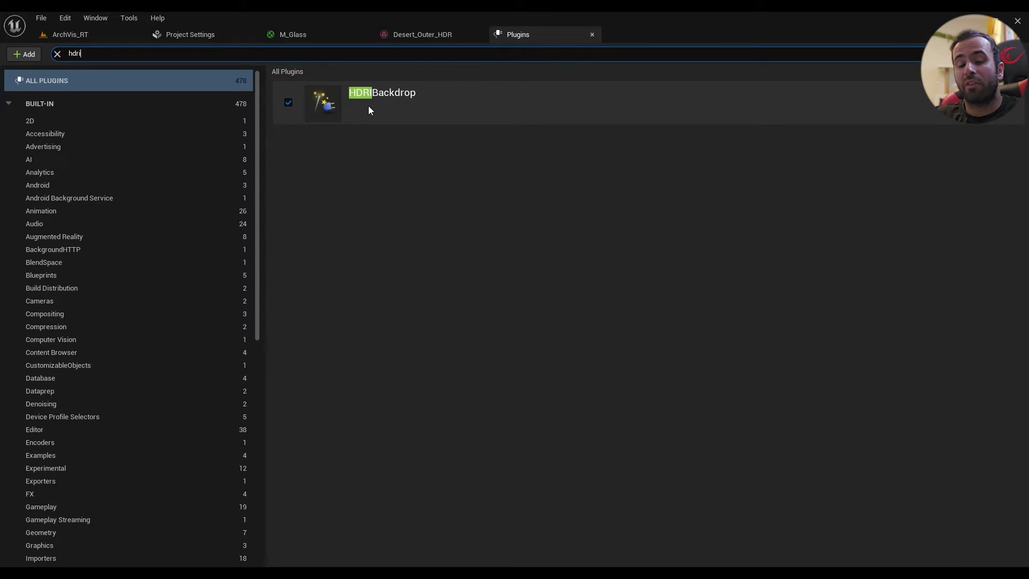
Search the available nodes in the M_Glass material graph for "rotate", and view the cubemap's Texture Sample.
{"action": "left_click", "coordinate": [427, 41]}
{"action": "left_click", "coordinate": [287, 35]}
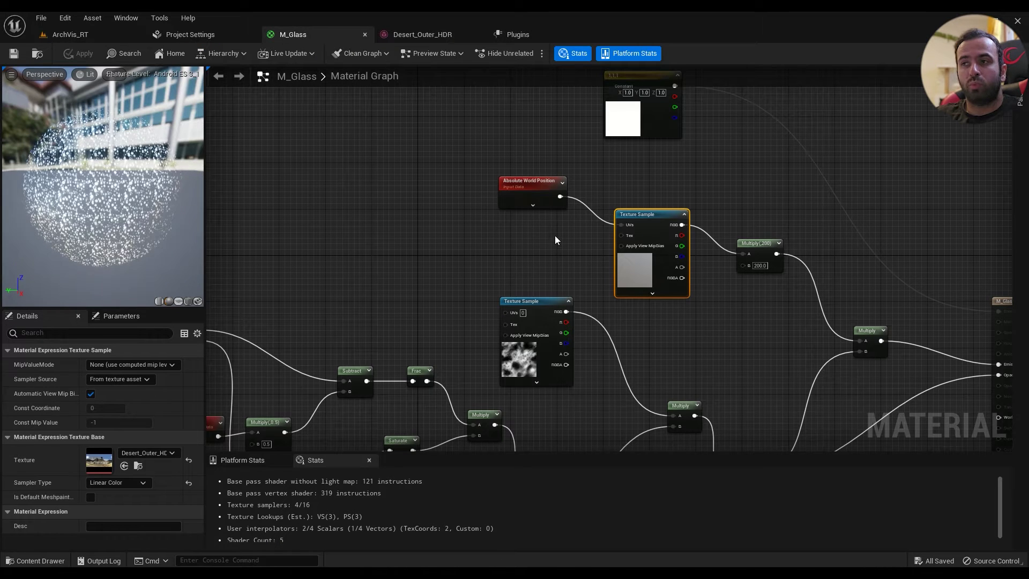
{"action": "right_click", "coordinate": [468, 235]}
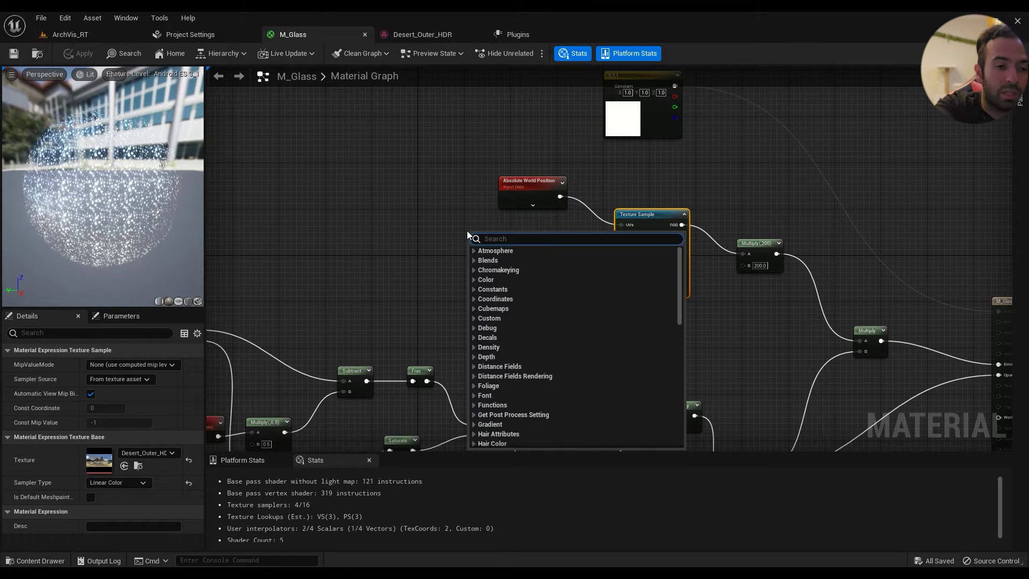
{"action": "type", "text": "rotate"}
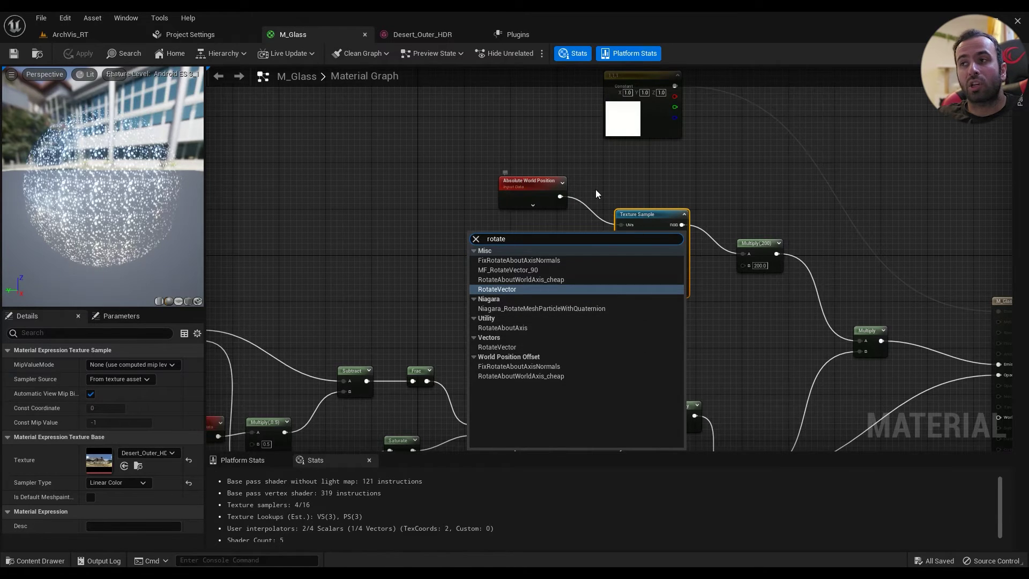
{"action": "right_click_drag", "start_coordinate": [596, 188], "coordinate": [557, 151]}
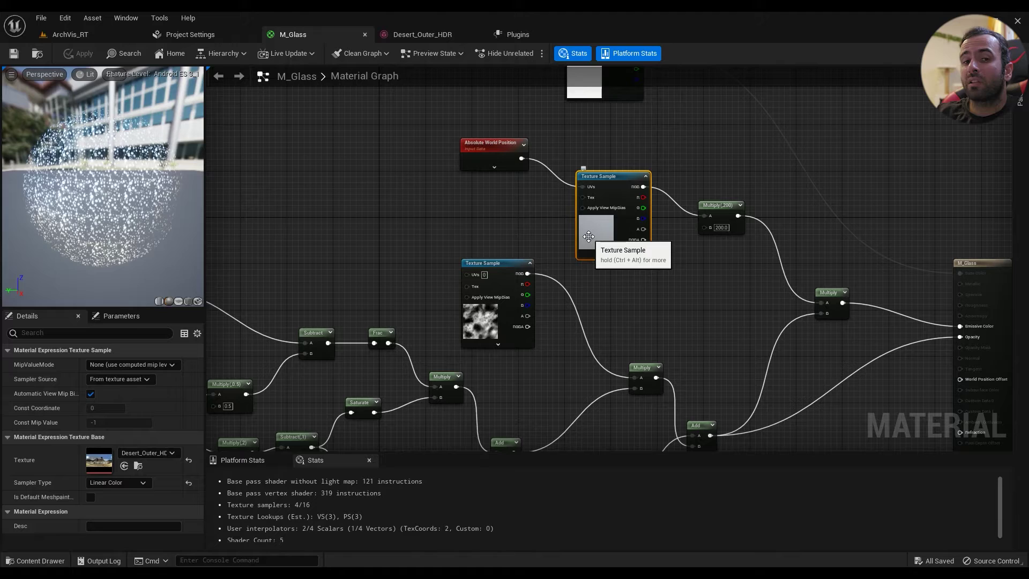
Close the plugin list and return to the ArchVis_RT level.
{"action": "left_click", "coordinate": [512, 36]}
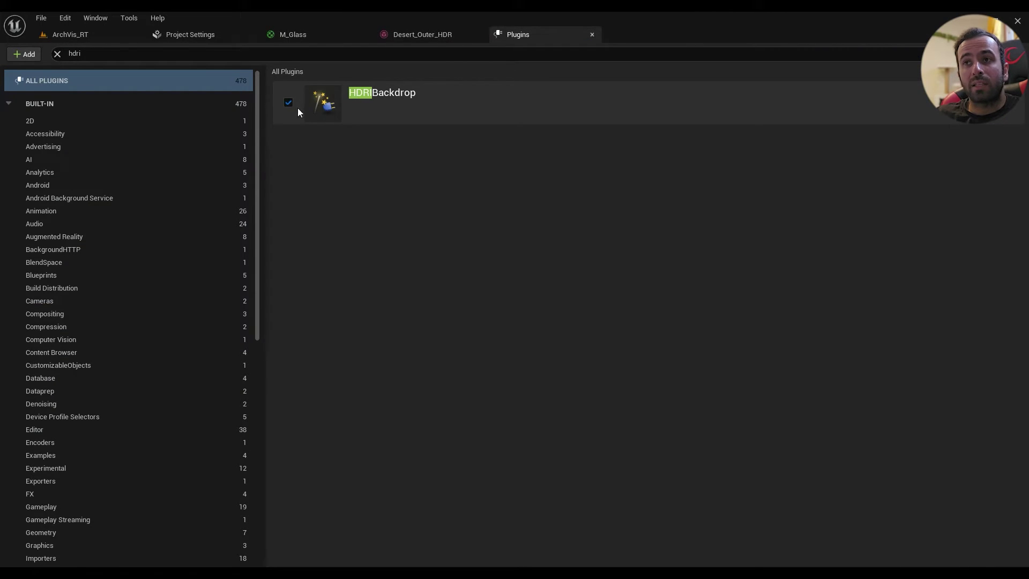
{"action": "left_click", "coordinate": [592, 34]}
{"action": "left_click", "coordinate": [92, 32]}
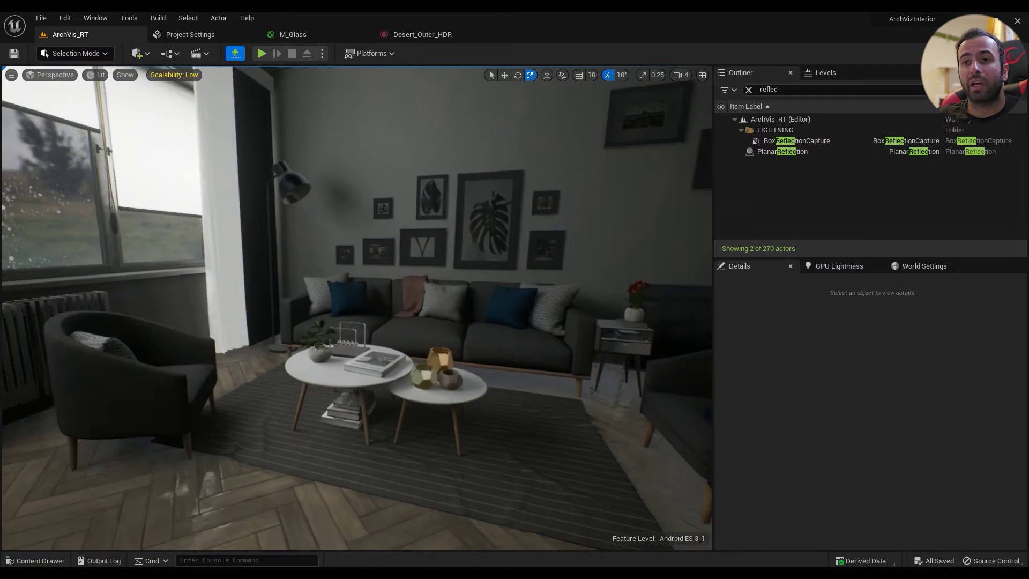
Search the placeable actors for "hdri", select the HDRI backdrop already in the level, and look up the Desert_Outer_HDR cubemap asset.
{"action": "left_click", "coordinate": [139, 54]}
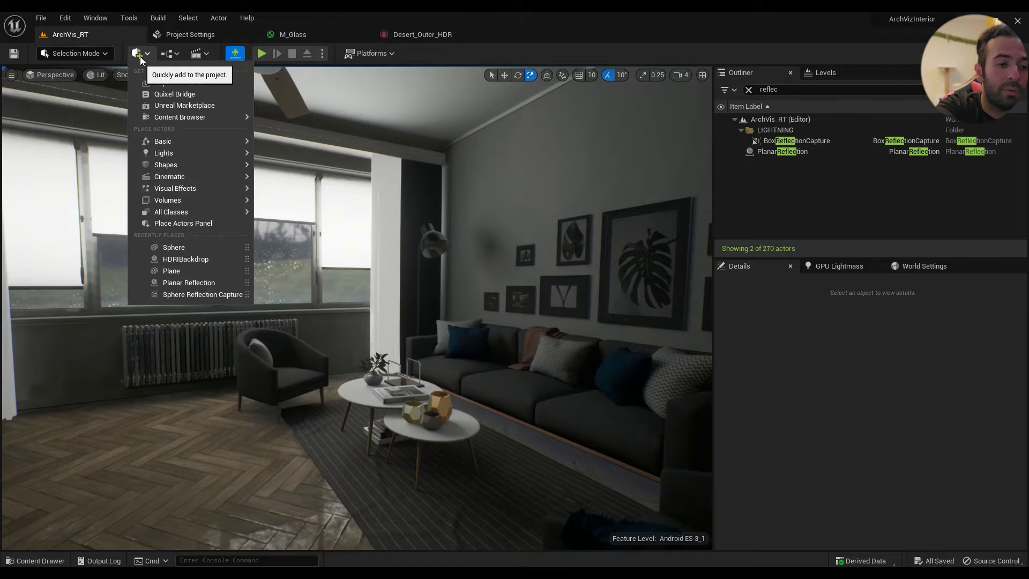
{"action": "type", "text": "hdri"}
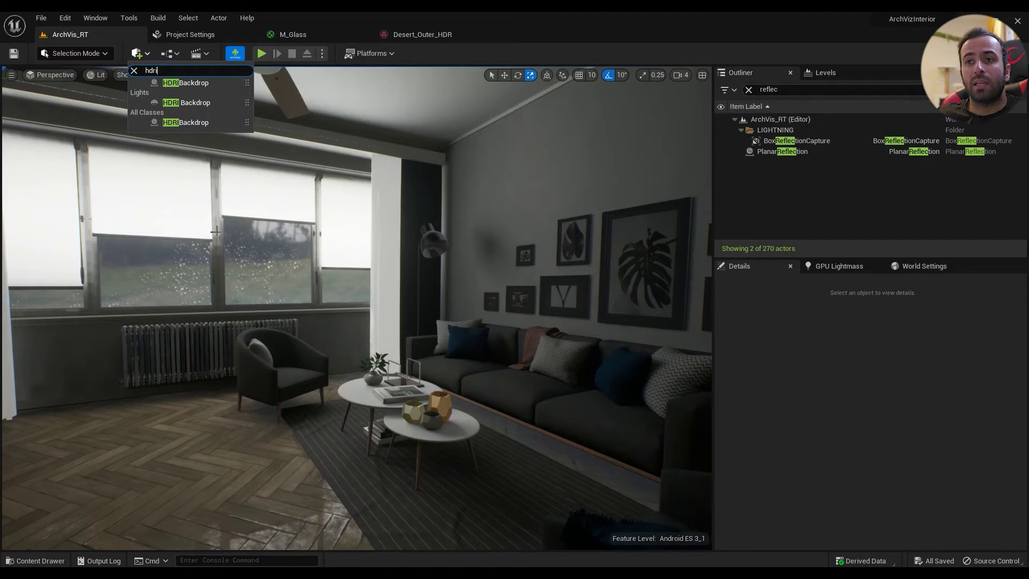
{"action": "key", "text": "Return"}
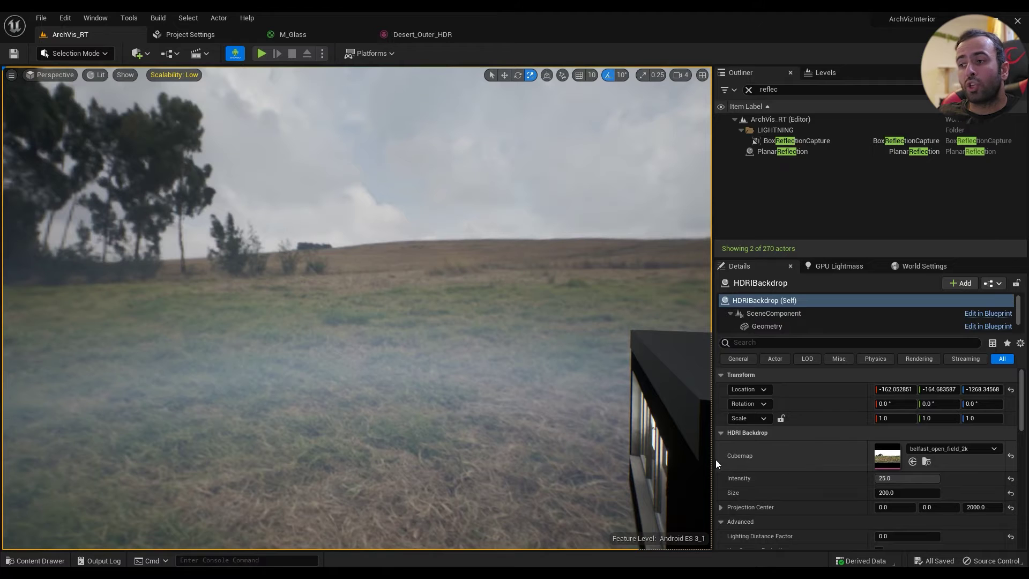
{"action": "left_click", "coordinate": [35, 561]}
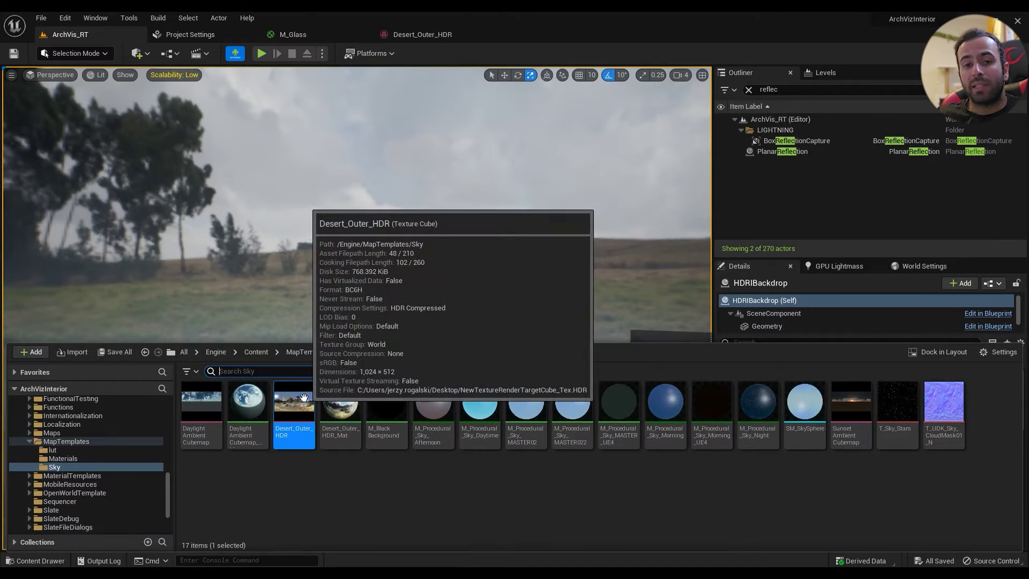
{"action": "right_click_drag", "start_coordinate": [618, 270], "coordinate": [691, 316]}
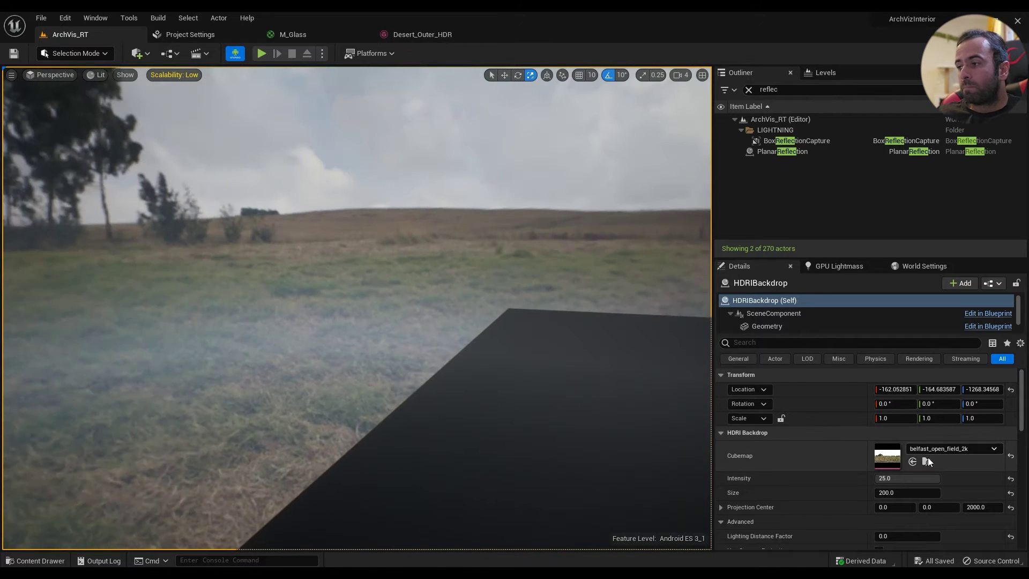
Reset the HDRI backdrop's intensity to its default and set it back to 25, checking the lighting outside and inside the room.
{"action": "left_click", "coordinate": [1011, 478]}
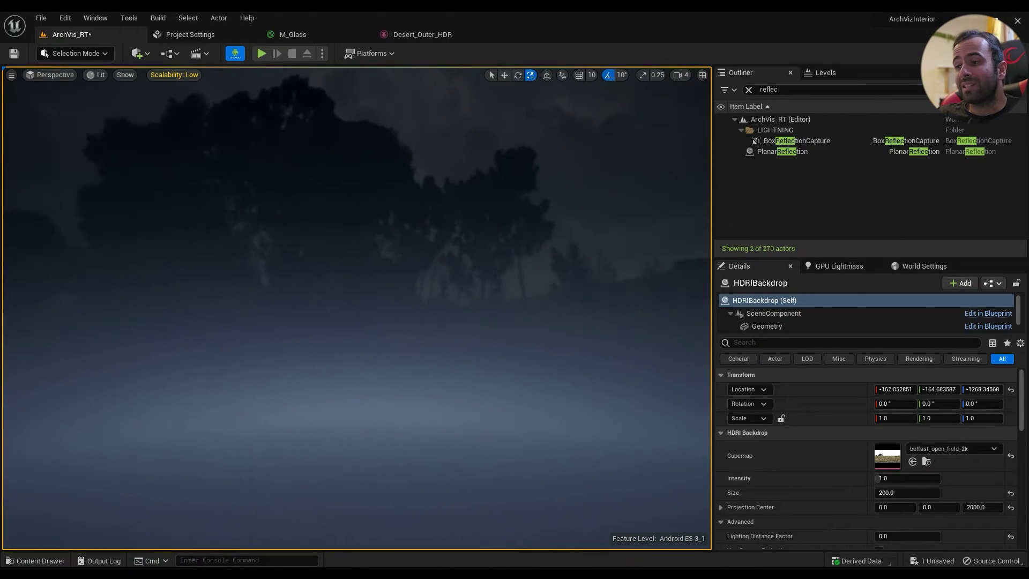
{"action": "right_click_drag", "start_coordinate": [533, 372], "coordinate": [533, 372]}
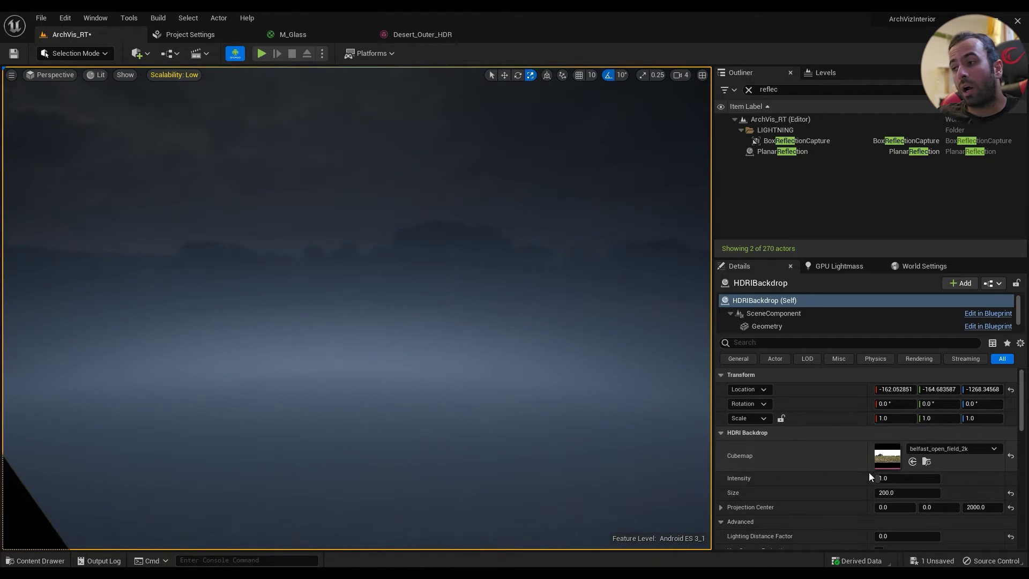
{"action": "left_click", "coordinate": [905, 479]}
{"action": "type", "text": "25"}
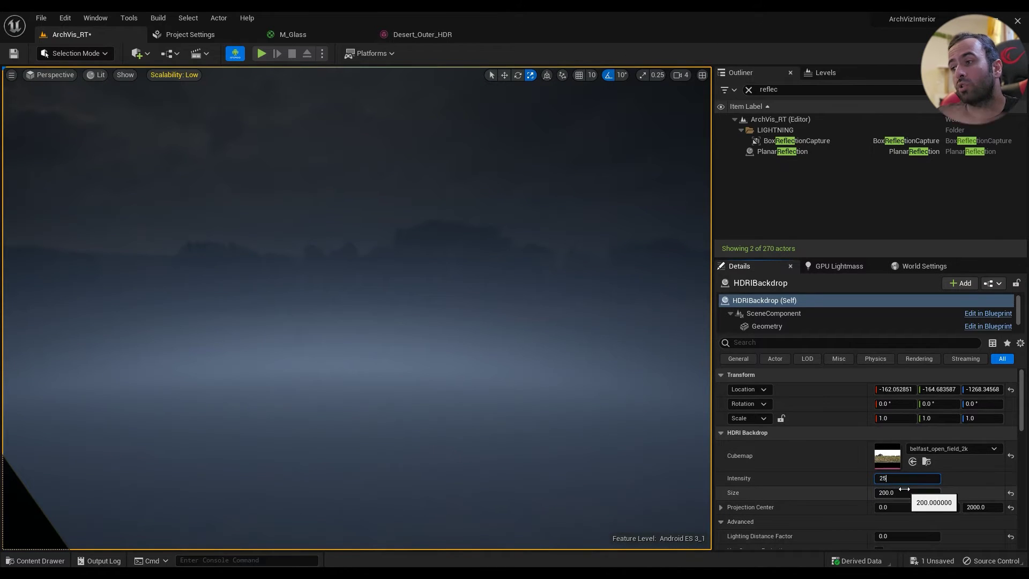
{"action": "key", "text": "Return"}
{"action": "right_click_drag", "start_coordinate": [429, 315], "coordinate": [214, 315]}
{"action": "key", "text": "w"}
{"action": "right_click_drag", "start_coordinate": [349, 465], "coordinate": [349, 465]}
Set the HDRI backdrop's intensity to 1 and check the lighting across the room.
{"action": "left_click", "coordinate": [905, 481]}
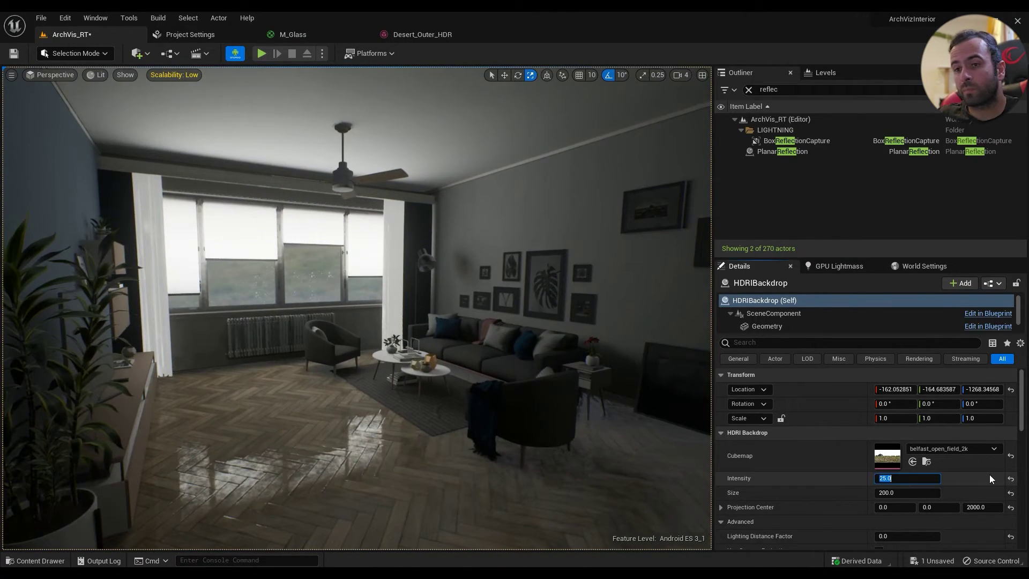
{"action": "type", "text": "1"}
{"action": "key", "text": "Return"}
{"action": "right_click_drag", "start_coordinate": [502, 346], "coordinate": [584, 370]}
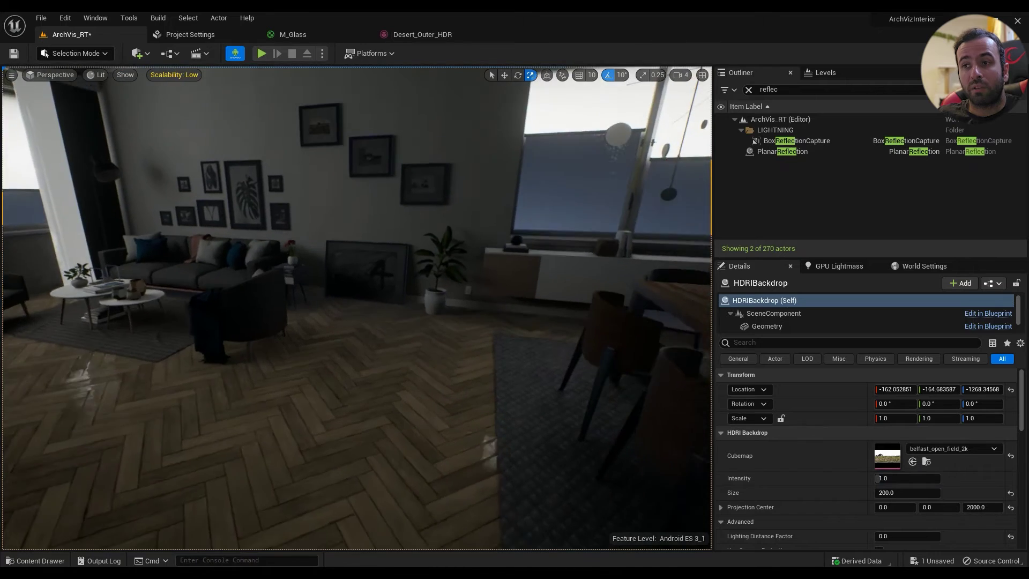
{"action": "right_click_drag", "start_coordinate": [465, 321], "coordinate": [557, 321]}
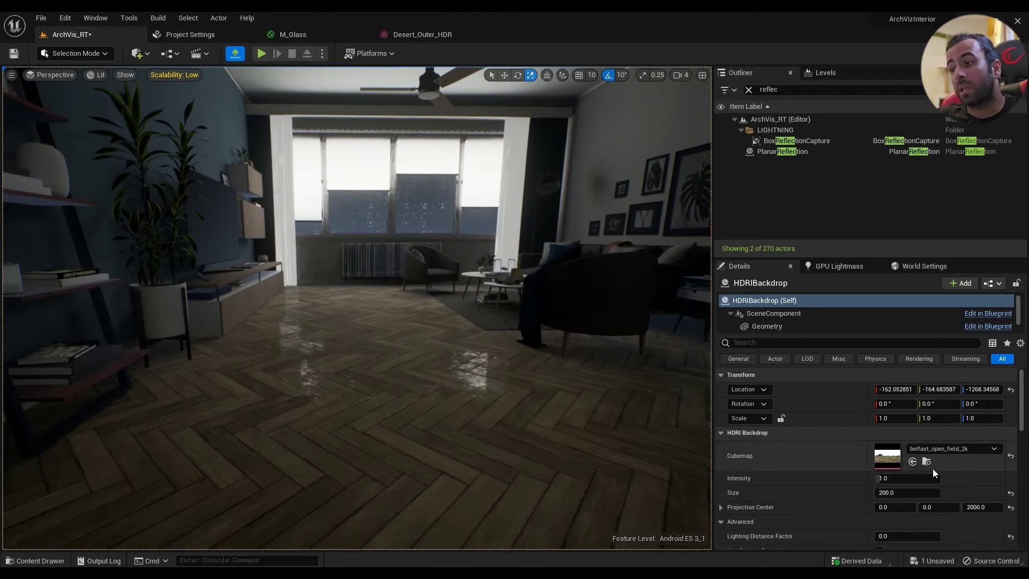
Set the HDRI backdrop's intensity to 25 and check the view through the windows.
{"action": "left_click", "coordinate": [905, 478]}
{"action": "type", "text": "25"}
{"action": "key", "text": "Return"}
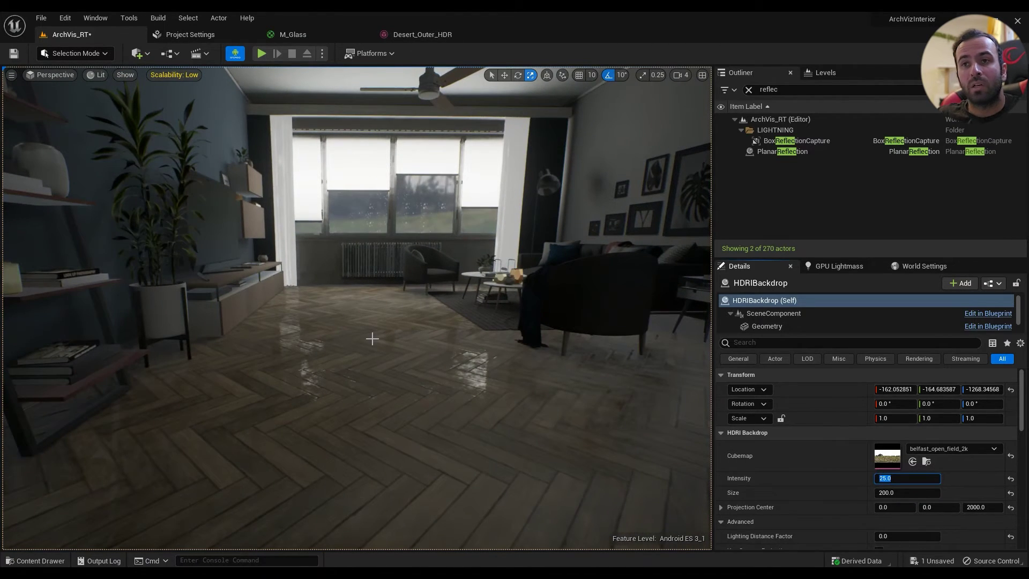
{"action": "right_click_drag", "start_coordinate": [371, 340], "coordinate": [439, 295]}
{"action": "key", "text": "w"}
{"action": "key", "text": "w"}
{"action": "right_click_drag", "start_coordinate": [365, 300], "coordinate": [333, 300]}
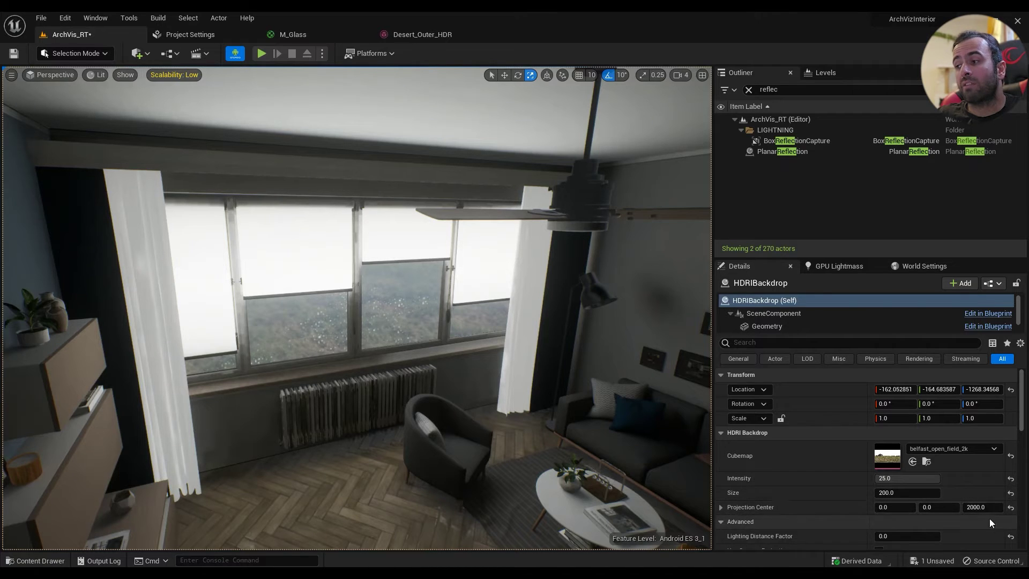
Try Z values of 0 and 1000 for the HDRI backdrop's projection center, comparing the projected ground outside the building.
{"action": "right_click_drag", "start_coordinate": [536, 300], "coordinate": [472, 300]}
{"action": "key", "text": "w"}
{"action": "left_click", "coordinate": [981, 508]}
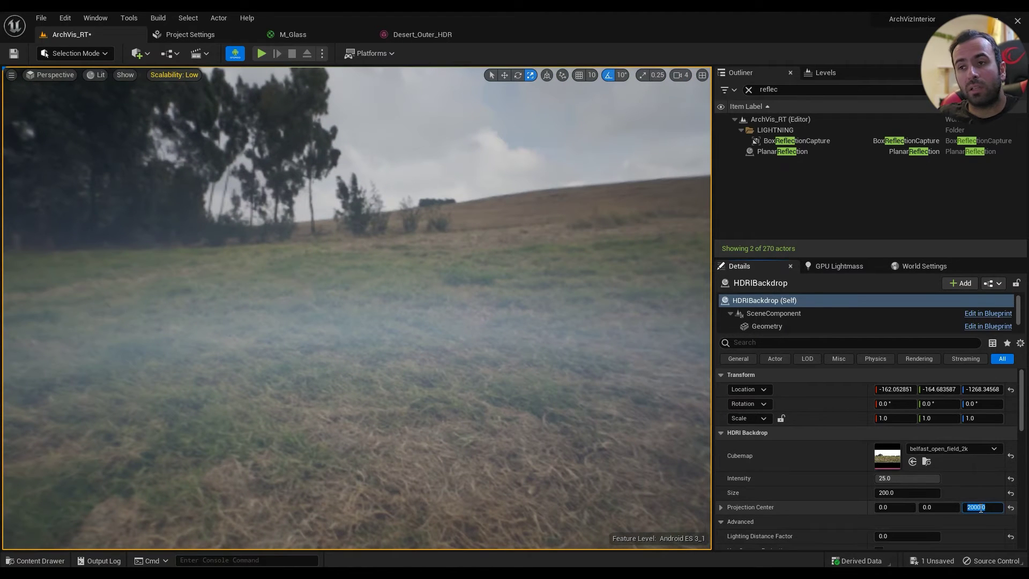
{"action": "key", "text": "Return"}
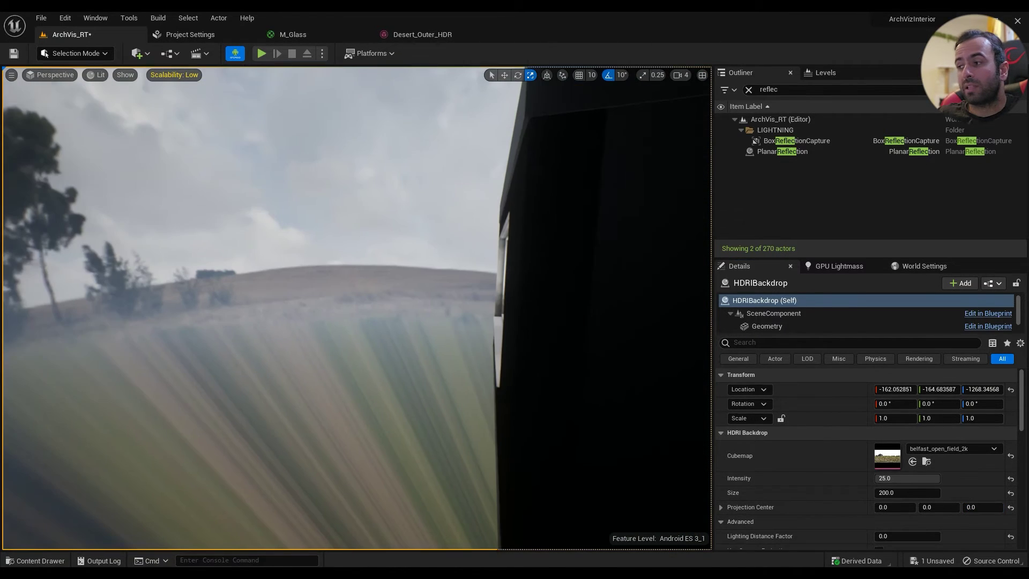
{"action": "left_click", "coordinate": [972, 508]}
{"action": "type", "text": "1000"}
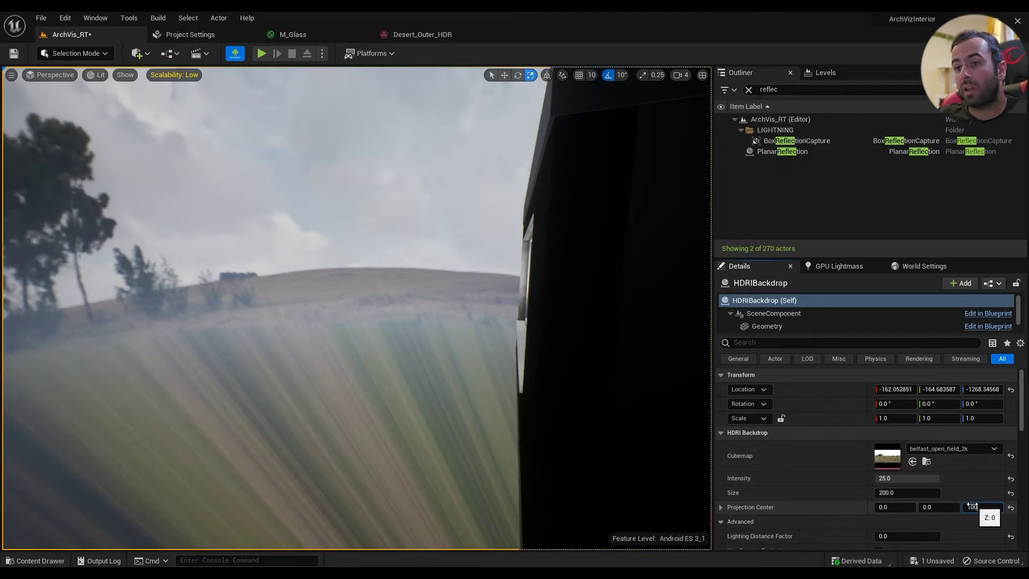
{"action": "key", "text": "Return"}
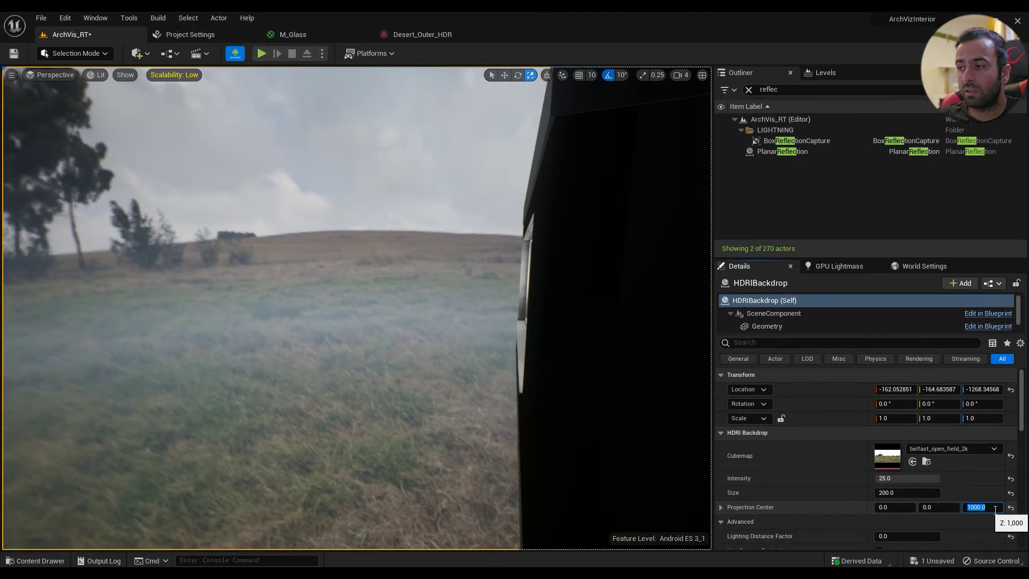
Set the HDRI backdrop's projection center Z to 2000 and look at the ground beneath the building.
{"action": "type", "text": "2000"}
{"action": "key", "text": "Return"}
{"action": "key", "text": "s"}
{"action": "right_click_drag", "start_coordinate": [435, 339], "coordinate": [343, 401]}
{"action": "key", "text": "d"}
{"action": "key", "text": "q"}
{"action": "right_click_drag", "start_coordinate": [387, 327], "coordinate": [464, 451]}
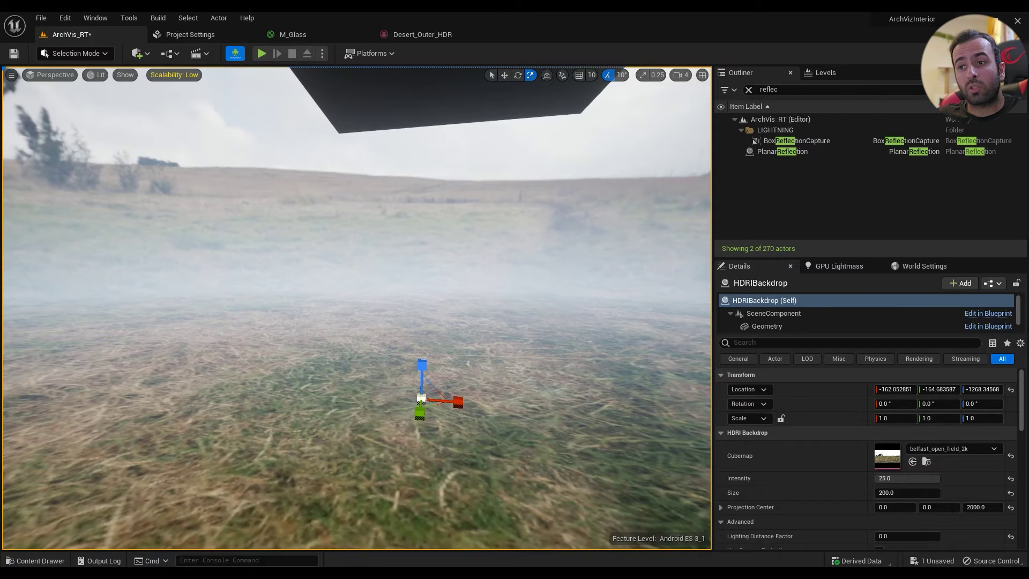
Raise the HDRI backdrop to a Z location of about 130 and check how its ground cuts through the room.
{"action": "key", "text": "s"}
{"action": "key", "text": "e"}
{"action": "mouse_move", "coordinate": [421, 375]}
{"action": "right_mouse_down"}
{"action": "mouse_move", "coordinate": [448, 396]}
{"action": "mouse_move", "coordinate": [420, 370]}
{"action": "right_mouse_up"}
{"action": "key", "text": "w"}
{"action": "left_click_drag", "start_coordinate": [419, 369], "coordinate": [427, 174]}
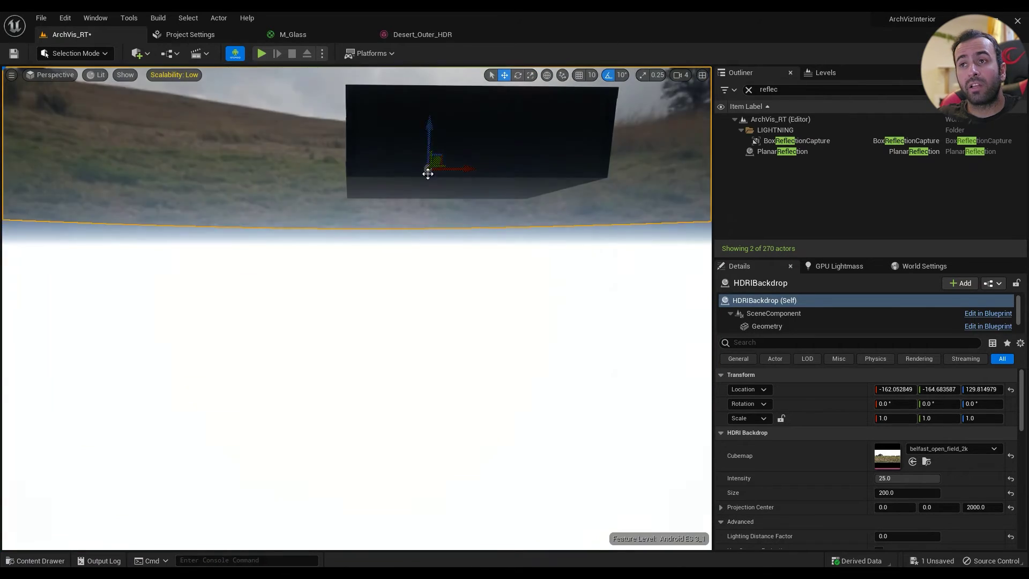
{"action": "key", "text": "e"}
{"action": "mouse_move", "coordinate": [427, 173]}
{"action": "right_mouse_down"}
{"action": "mouse_move", "coordinate": [445, 225]}
{"action": "mouse_move", "coordinate": [429, 161]}
{"action": "mouse_move", "coordinate": [397, 158]}
{"action": "mouse_move", "coordinate": [407, 179]}
{"action": "mouse_move", "coordinate": [402, 166]}
{"action": "mouse_move", "coordinate": [354, 160]}
{"action": "mouse_move", "coordinate": [439, 172]}
{"action": "right_mouse_up"}
{"action": "key", "text": "w"}
{"action": "key", "text": "w"}
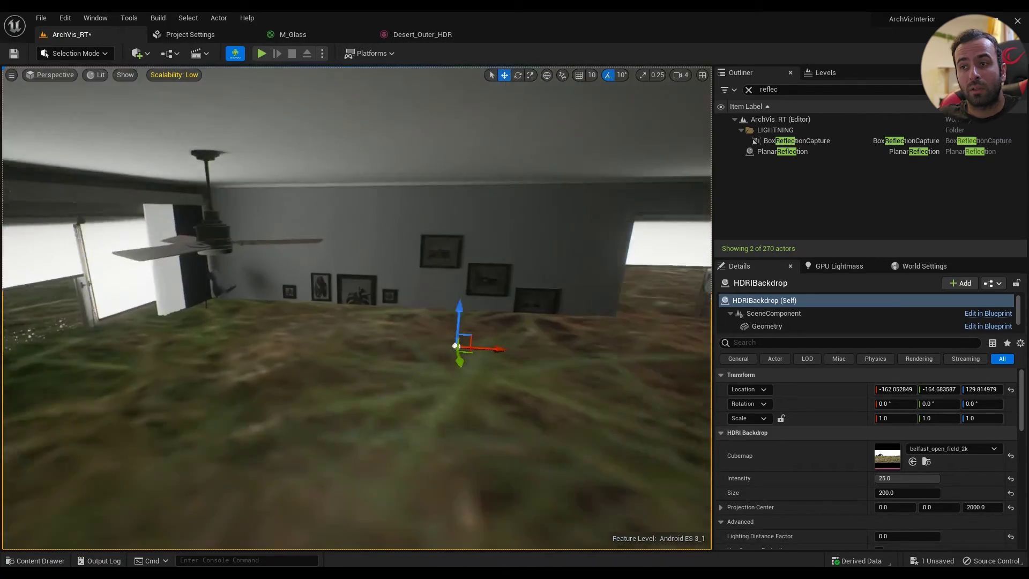
Lower the HDRI backdrop to a Z location of about -319, checking the room and the building's exterior.
{"action": "key", "text": "s"}
{"action": "right_click_drag", "start_coordinate": [359, 327], "coordinate": [385, 334]}
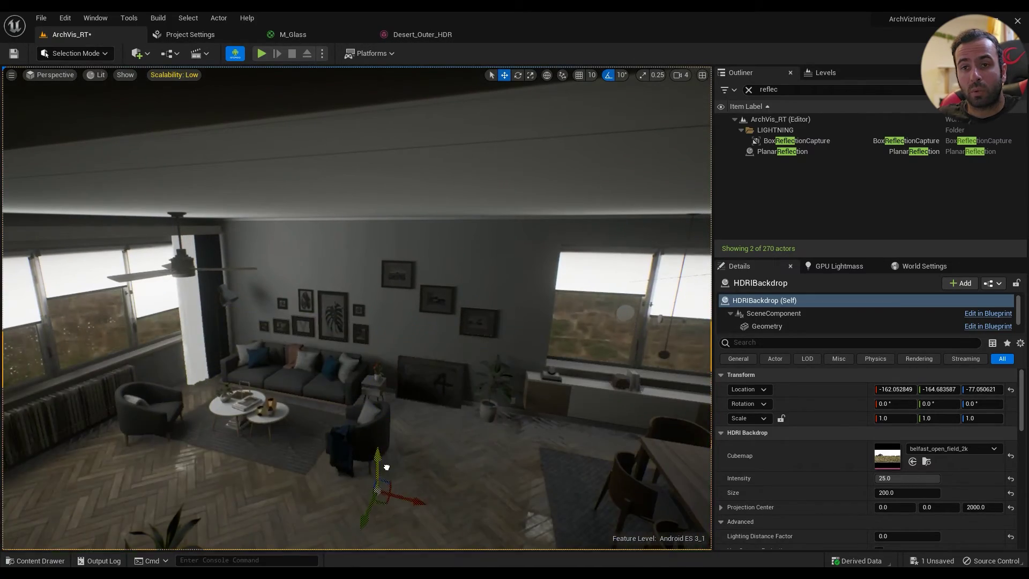
{"action": "left_click_drag", "start_coordinate": [394, 538], "coordinate": [394, 546]}
{"action": "right_click_drag", "start_coordinate": [395, 546], "coordinate": [477, 536]}
{"action": "key", "text": "s"}
{"action": "key", "text": "w"}
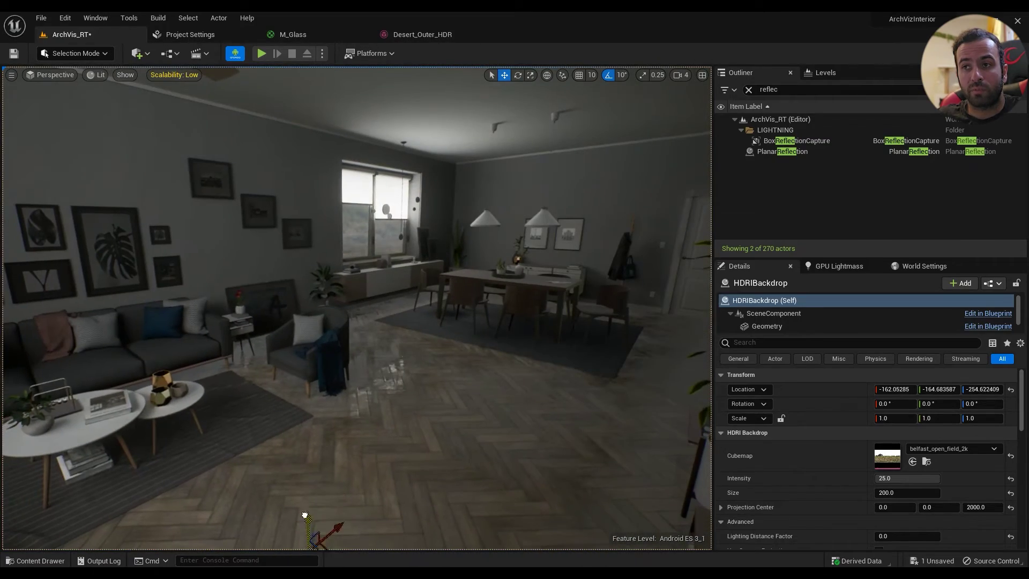
{"action": "key", "text": "w"}
{"action": "right_click_drag", "start_coordinate": [356, 308], "coordinate": [624, 314]}
{"action": "key", "text": "s"}
{"action": "mouse_move", "coordinate": [442, 424]}
{"action": "right_mouse_down"}
{"action": "mouse_move", "coordinate": [483, 424]}
{"action": "mouse_move", "coordinate": [441, 424]}
{"action": "right_mouse_up"}
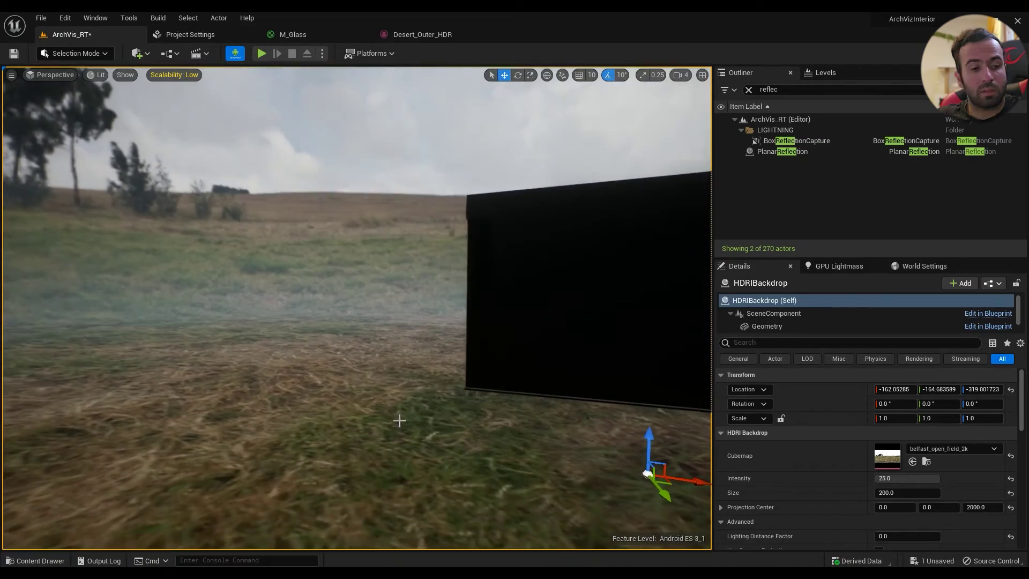
Undo the HDRI backdrop's height moves and check the view through the rainy windows and the remaining backdrop settings.
{"action": "key", "text": "ctrl+z"}
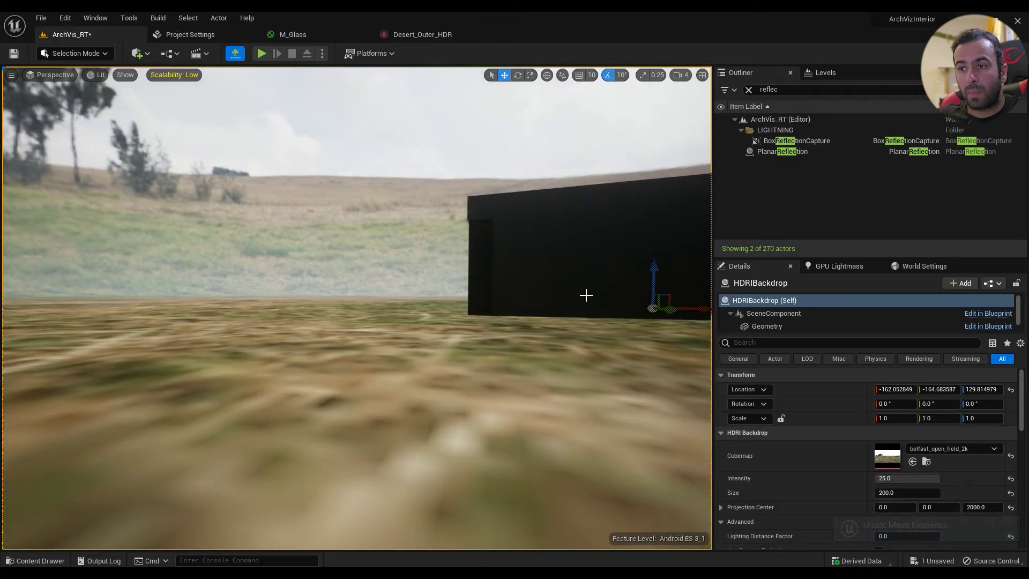
{"action": "key", "text": "End"}
{"action": "key", "text": "w"}
{"action": "mouse_move", "coordinate": [516, 326]}
{"action": "right_mouse_down"}
{"action": "mouse_move", "coordinate": [563, 326]}
{"action": "mouse_move", "coordinate": [563, 407]}
{"action": "mouse_move", "coordinate": [514, 332]}
{"action": "mouse_move", "coordinate": [434, 329]}
{"action": "mouse_move", "coordinate": [510, 332]}
{"action": "right_mouse_up"}
{"action": "key", "text": "w"}
{"action": "scroll", "coordinate": [844, 481], "scroll_direction": "down", "scroll_amount": 3}
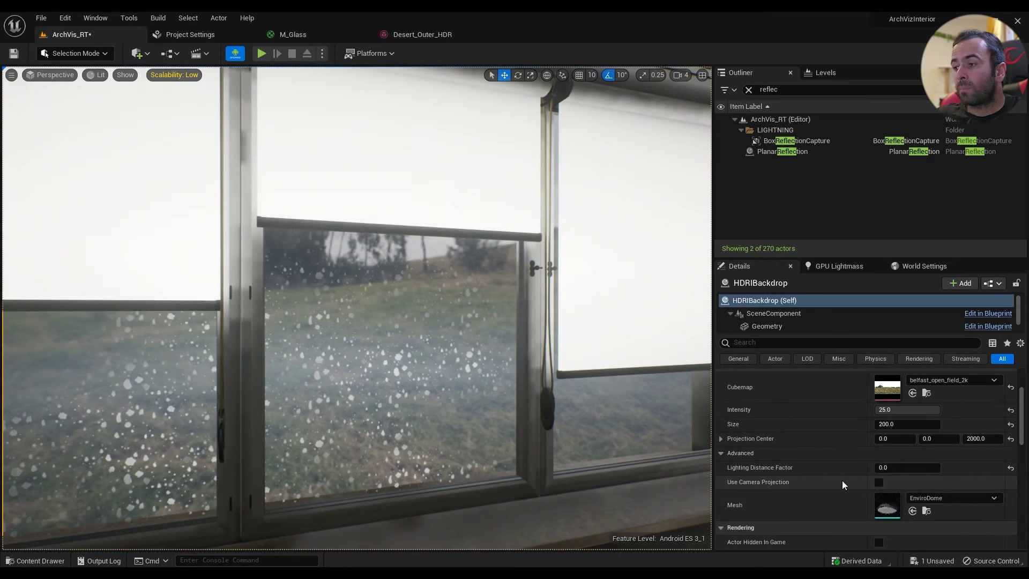
{"action": "scroll", "coordinate": [841, 482], "scroll_direction": "down", "scroll_amount": 2}
{"action": "scroll", "coordinate": [838, 481], "scroll_direction": "up", "scroll_amount": 5}
{"action": "right_click_drag", "start_coordinate": [536, 343], "coordinate": [589, 359]}
{"action": "key", "text": "s"}
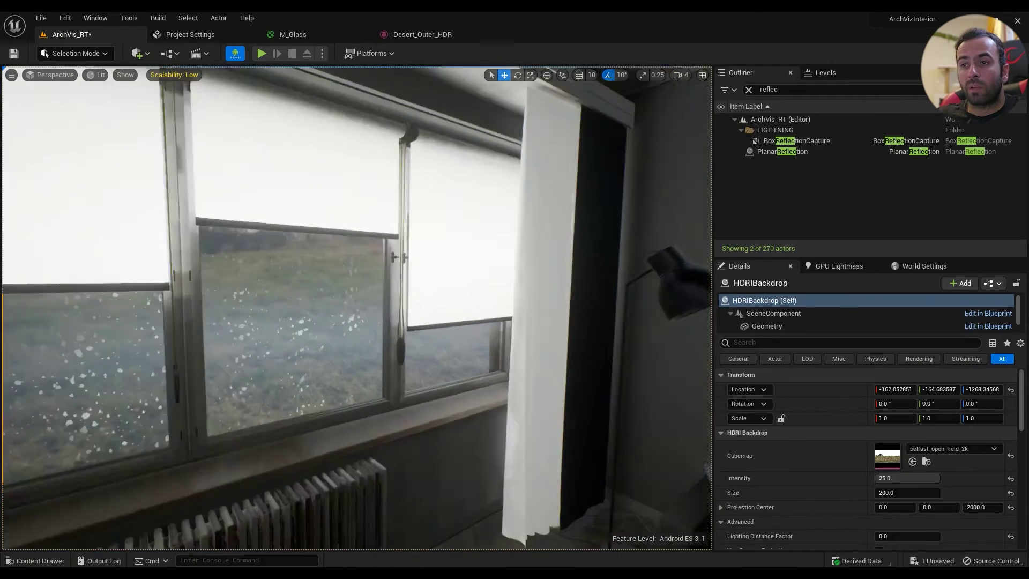
{"action": "key", "text": "s"}
{"action": "right_click_drag", "start_coordinate": [444, 278], "coordinate": [504, 268]}
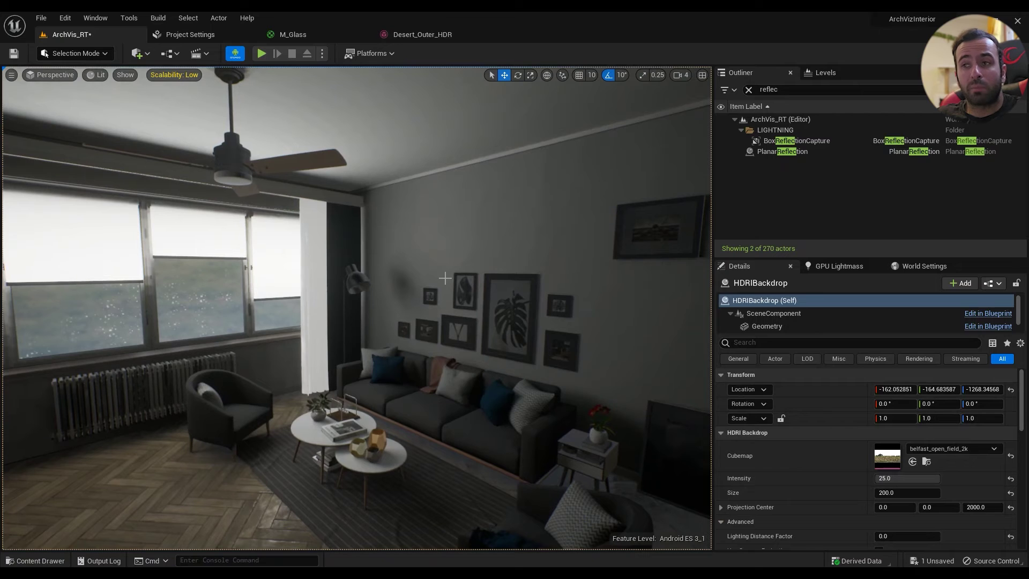
Filter the level's actors by "refle" and select the box reflection capture.
{"action": "left_click", "coordinate": [749, 90]}
{"action": "type", "text": "refl"}
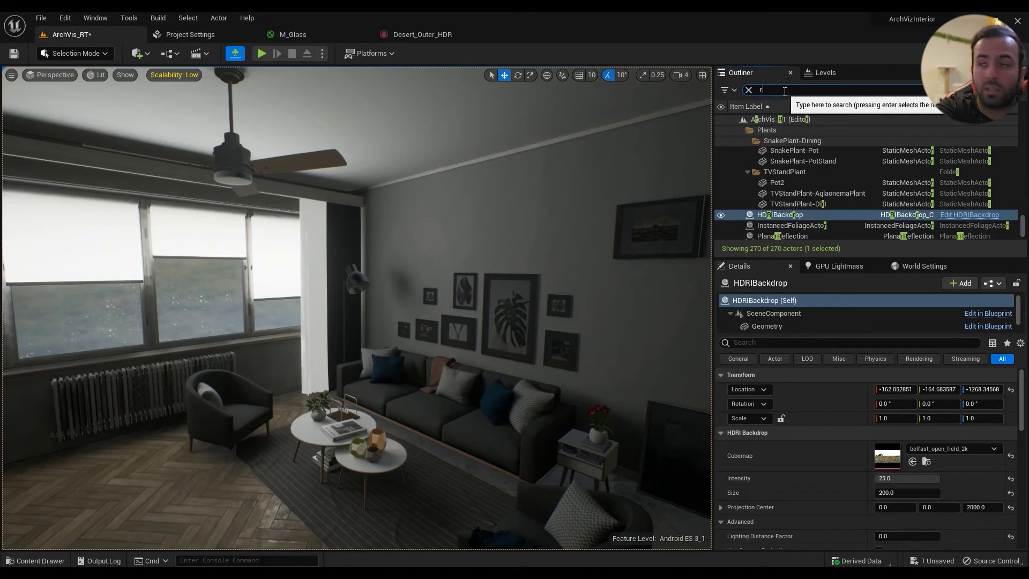
{"action": "left_click", "coordinate": [820, 142]}
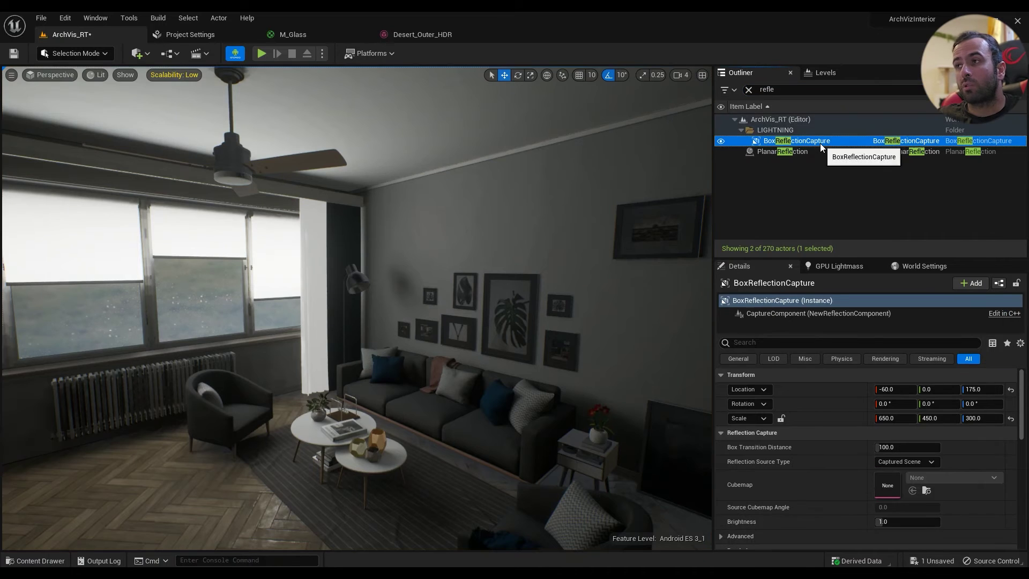
Set the box reflection capture's brightness to 0.5 and check the reflections across the room.
{"action": "scroll", "coordinate": [751, 484], "scroll_direction": "down", "scroll_amount": 2}
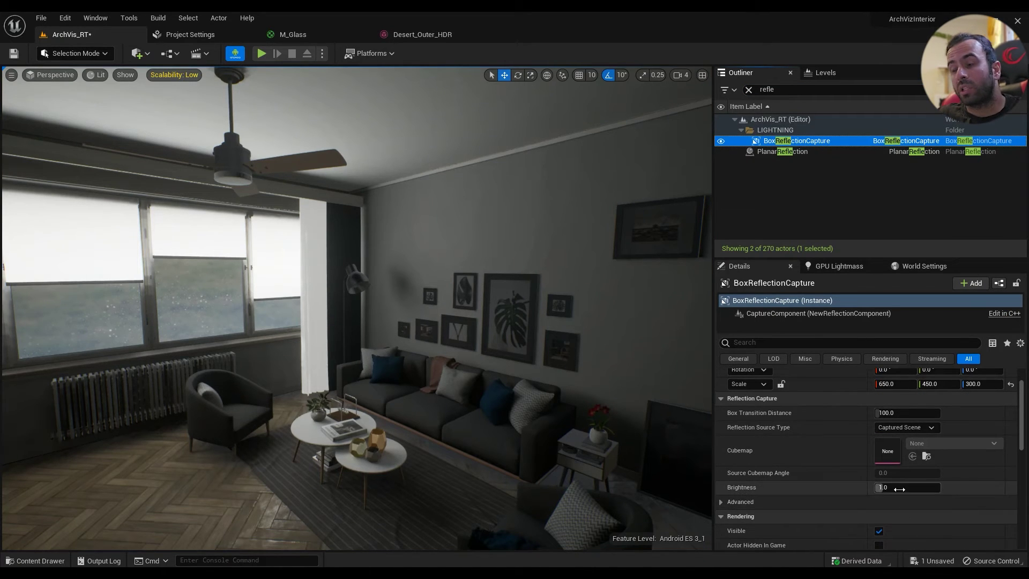
{"action": "left_click", "coordinate": [899, 488]}
{"action": "type", "text": "0.5"}
{"action": "key", "text": "Return"}
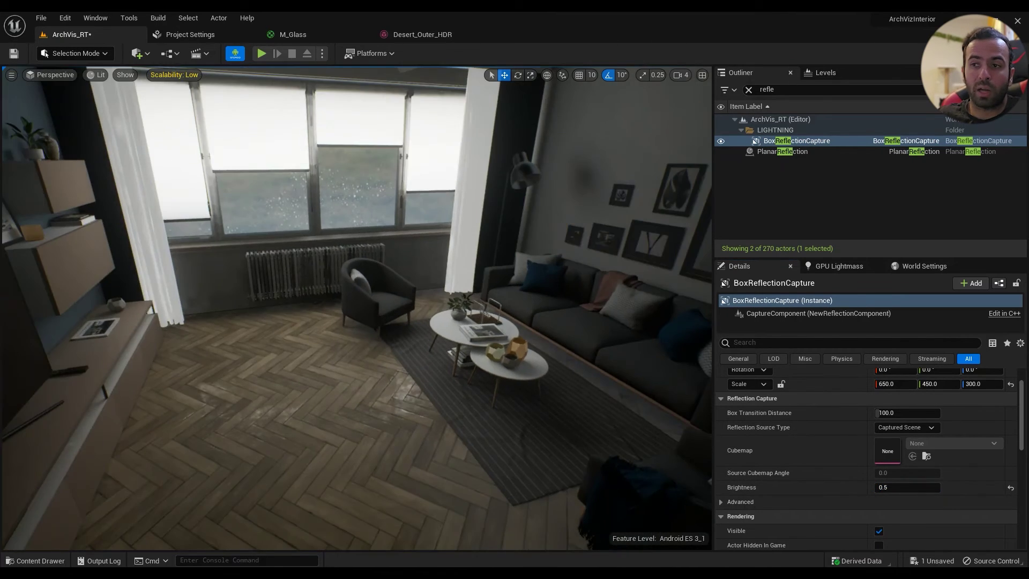
{"action": "right_click_drag", "start_coordinate": [356, 308], "coordinate": [342, 282]}
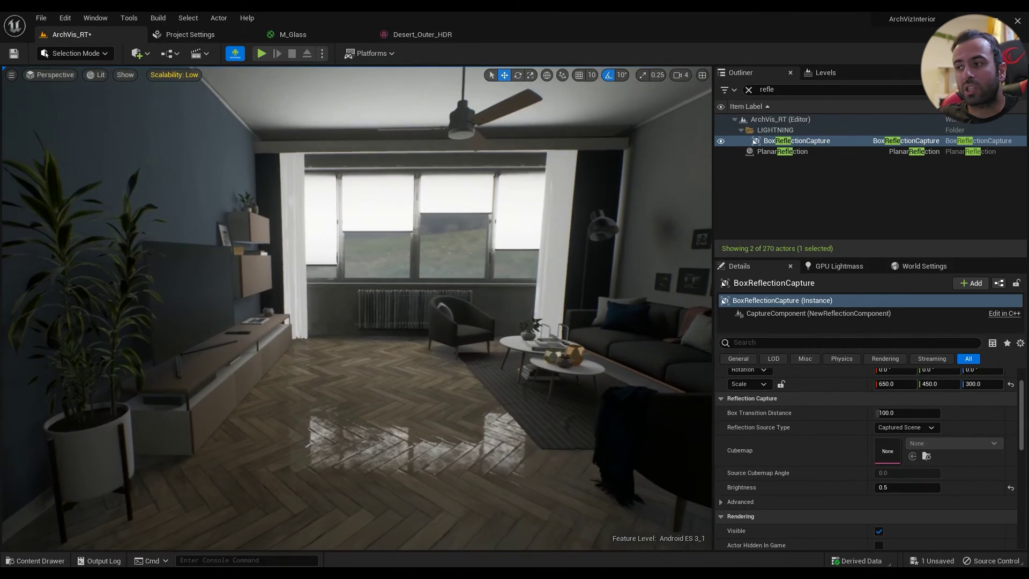
Reset the box reflection capture's brightness to its default and examine the raindrops on the window glass up close.
{"action": "left_click", "coordinate": [1010, 487]}
{"action": "right_click_drag", "start_coordinate": [464, 320], "coordinate": [482, 289]}
{"action": "key", "text": "w"}
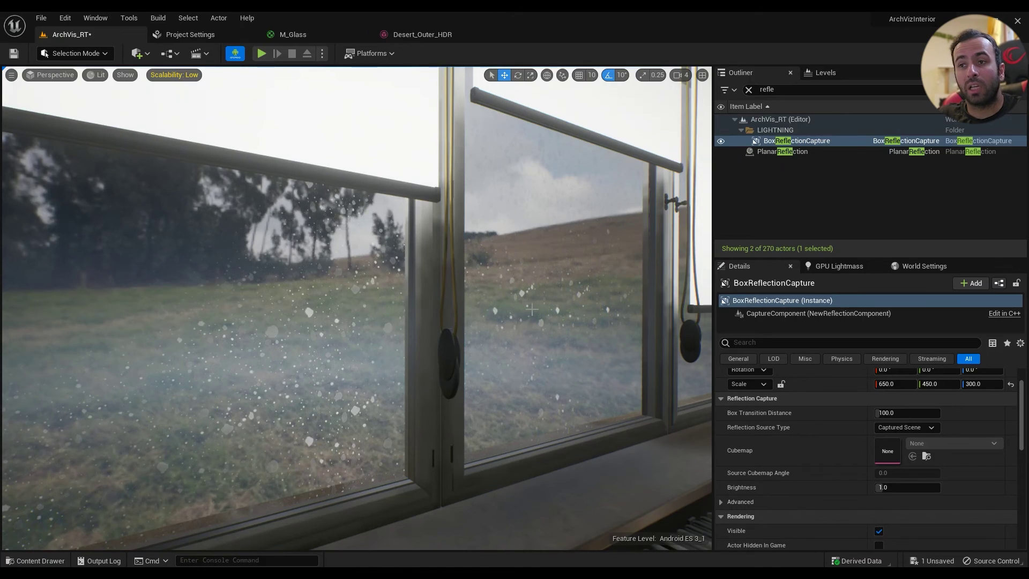
{"action": "right_click_drag", "start_coordinate": [532, 309], "coordinate": [476, 310]}
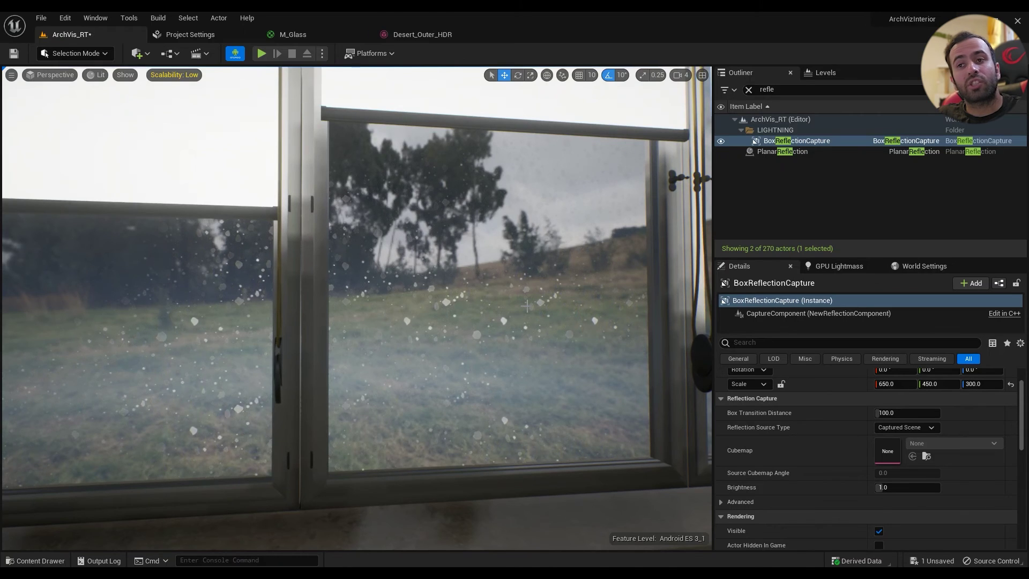
{"action": "right_click_drag", "start_coordinate": [520, 314], "coordinate": [633, 290]}
Switch the viewport to the Shader Complexity view mode and examine the cost of the room and window materials.
{"action": "left_click", "coordinate": [96, 75]}
{"action": "mouse_move", "coordinate": [139, 221]}
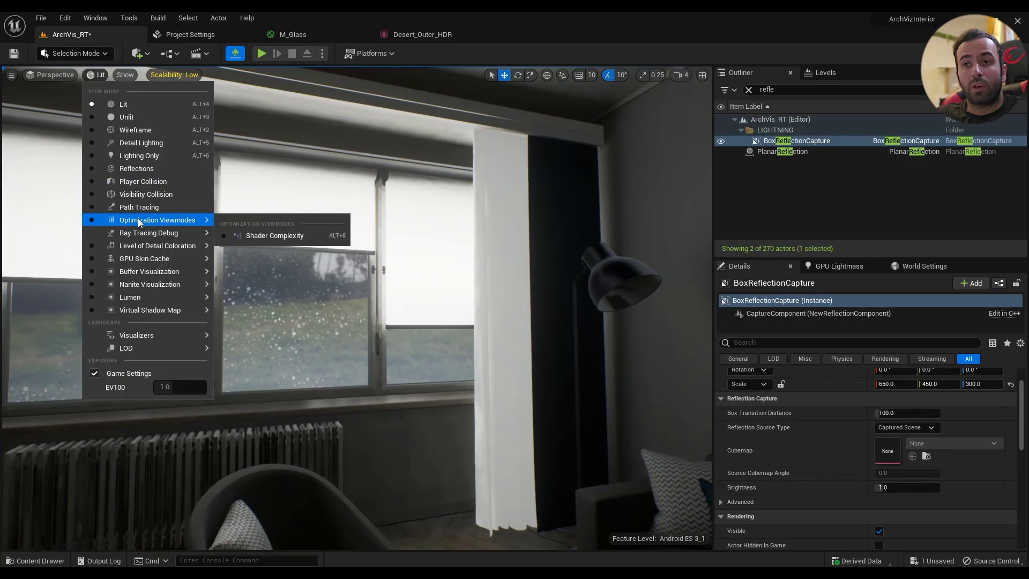
{"action": "left_click", "coordinate": [239, 236]}
{"action": "right_click_drag", "start_coordinate": [441, 361], "coordinate": [740, 360]}
{"action": "right_click_drag", "start_coordinate": [357, 308], "coordinate": [355, 308]}
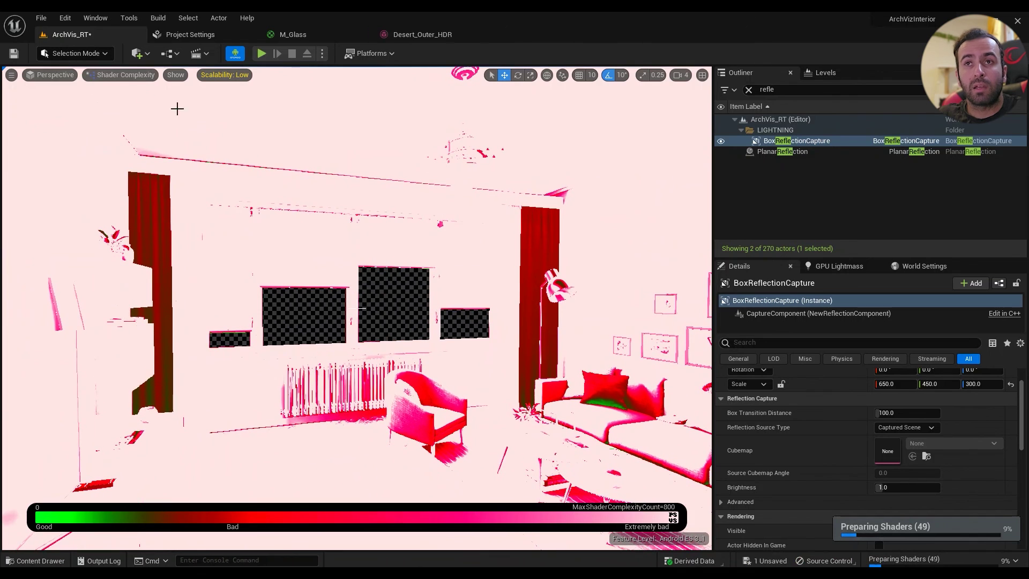
Return the viewport to the Lit view mode and look at the rainy windows up close.
{"action": "left_click", "coordinate": [124, 74]}
{"action": "left_click", "coordinate": [123, 104]}
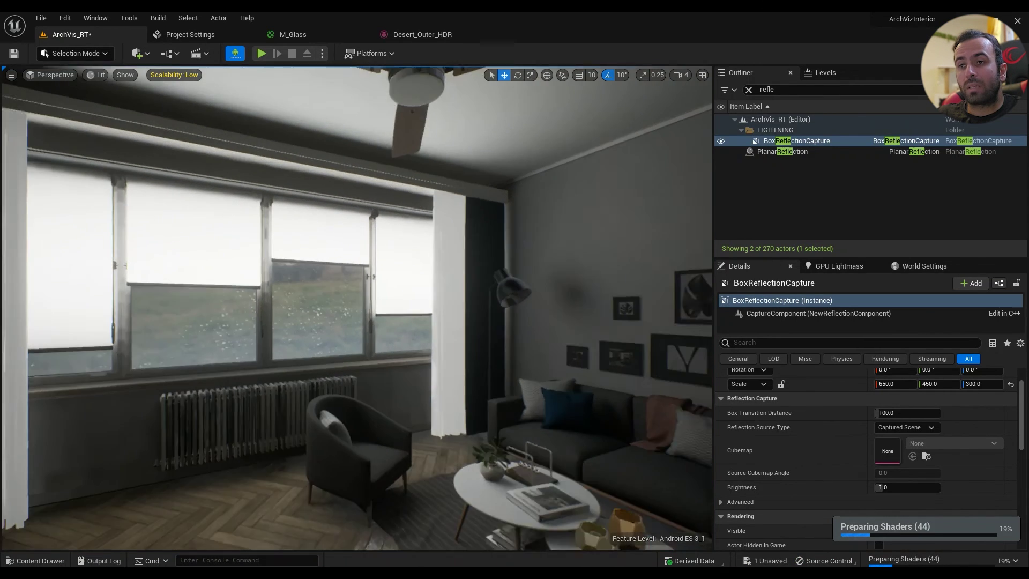
{"action": "right_click_drag", "start_coordinate": [419, 359], "coordinate": [419, 358]}
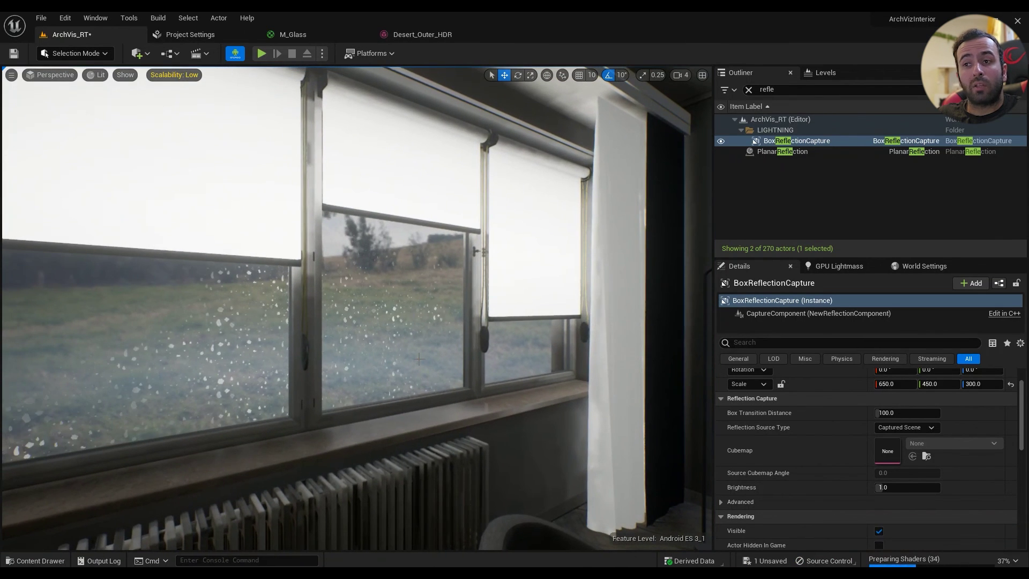